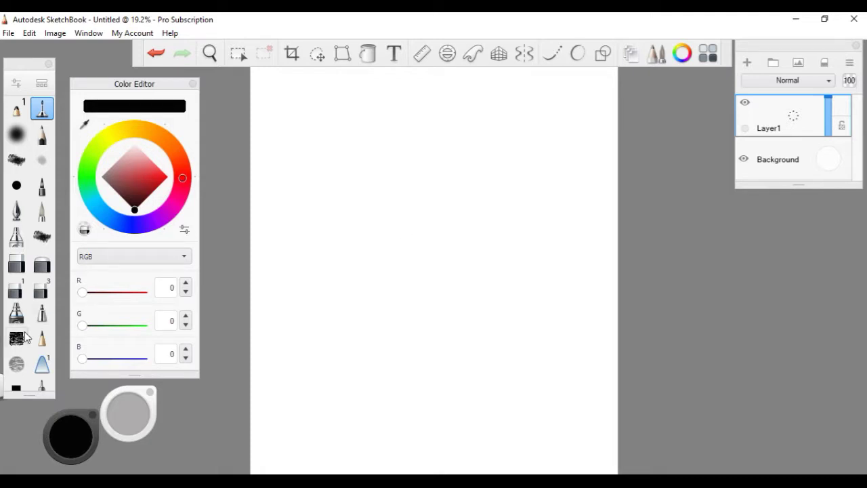
# Step: Stamp a few test marks on the blank canvas with the hatched texture brush and undo them
pyautogui.click(16, 338)
pyautogui.click(478, 190)
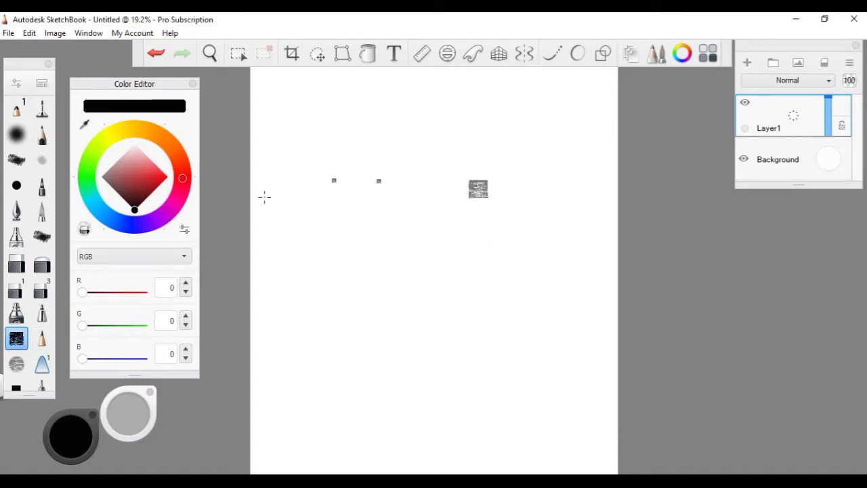
pyautogui.click(38, 296)
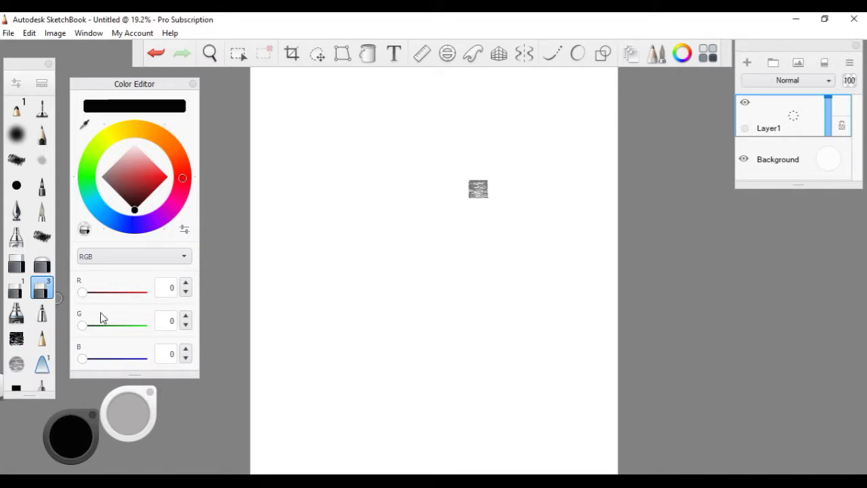
pyautogui.hotkey('ctrl', 'z')
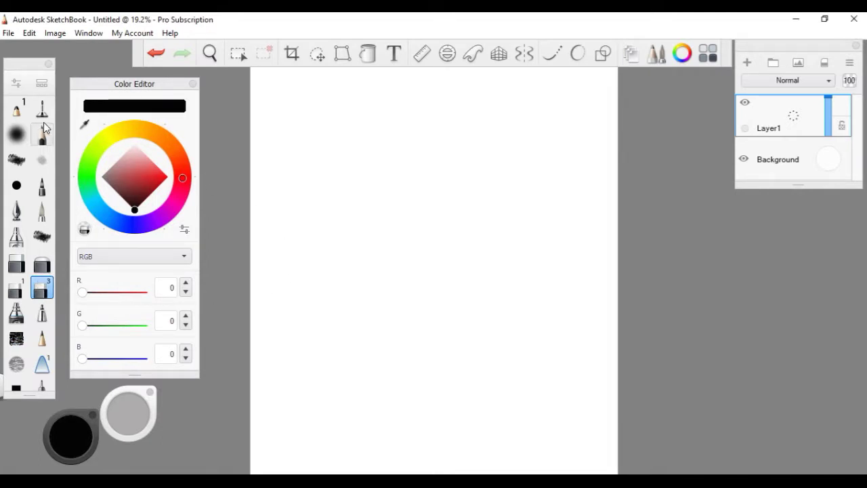
# Step: Draw three parallel diagonal test strokes with the thick round brush, the Pencil and the tapered brush, and clear the layer
pyautogui.click(42, 109)
pyautogui.moveTo(309, 179); pyautogui.dragTo(396, 111)
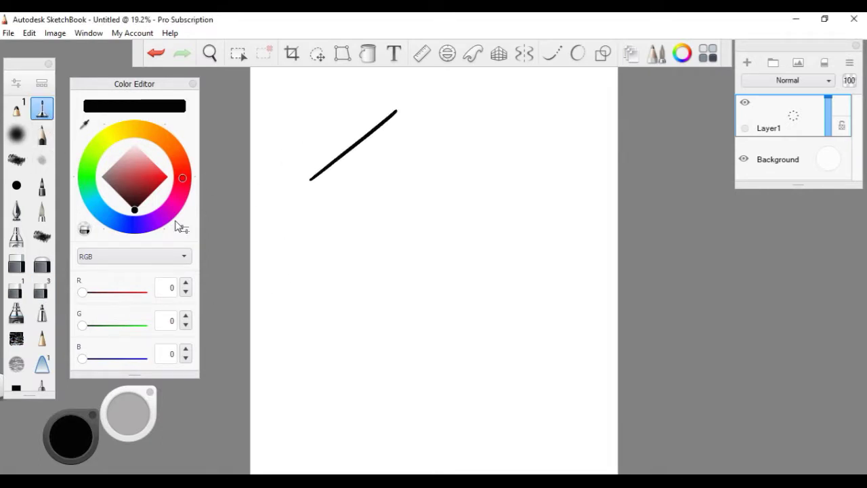
pyautogui.click(41, 134)
pyautogui.moveTo(350, 201); pyautogui.dragTo(439, 132)
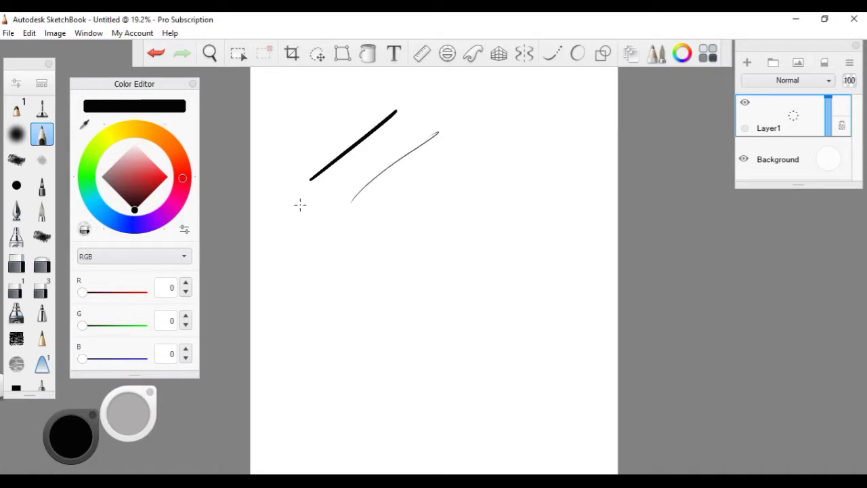
pyautogui.click(42, 210)
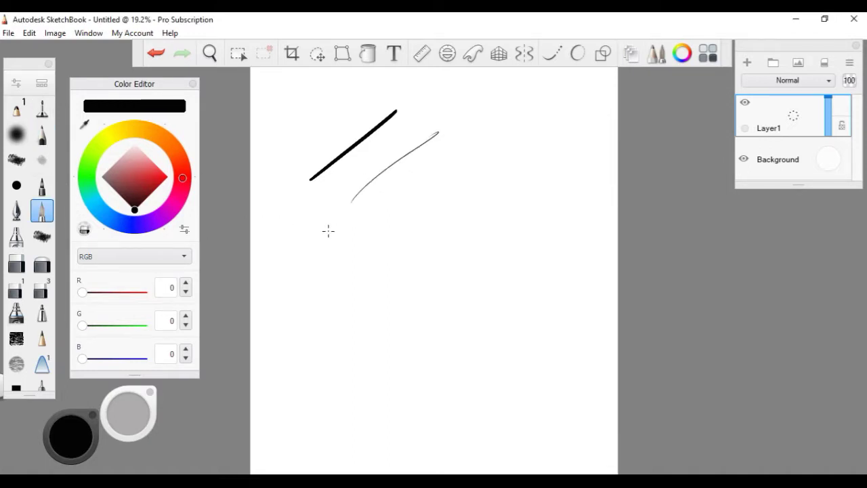
pyautogui.moveTo(340, 226); pyautogui.dragTo(484, 134)
pyautogui.press('Delete')
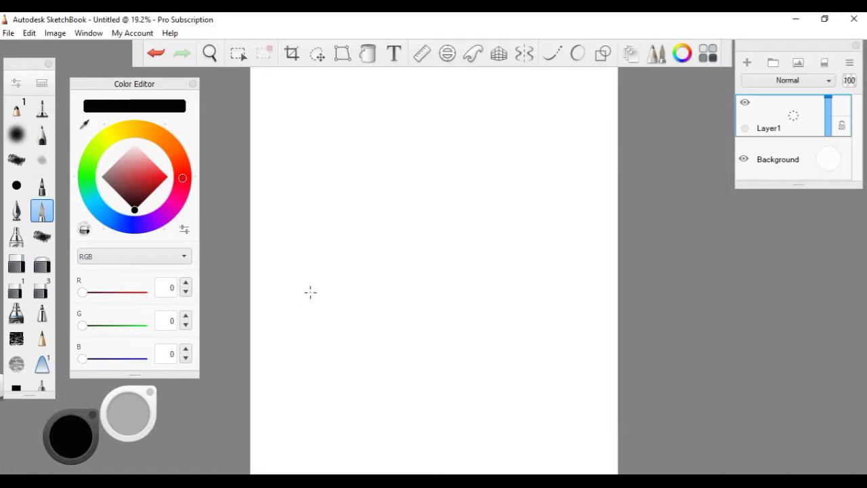
# Step: Draw a rectangle near the canvas centre and a wide flat ellipse above it with the thick round brush
pyautogui.click(41, 108)
pyautogui.click(603, 54)
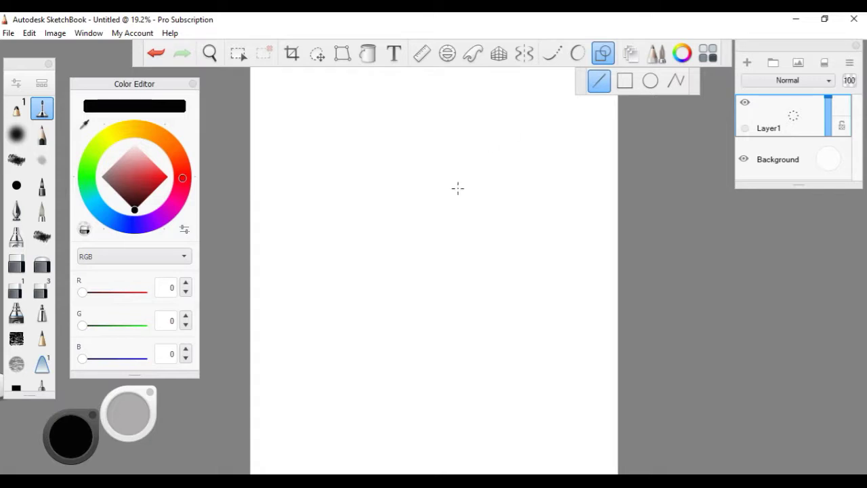
pyautogui.click(624, 81)
pyautogui.moveTo(416, 194); pyautogui.dragTo(504, 268)
pyautogui.click(650, 81)
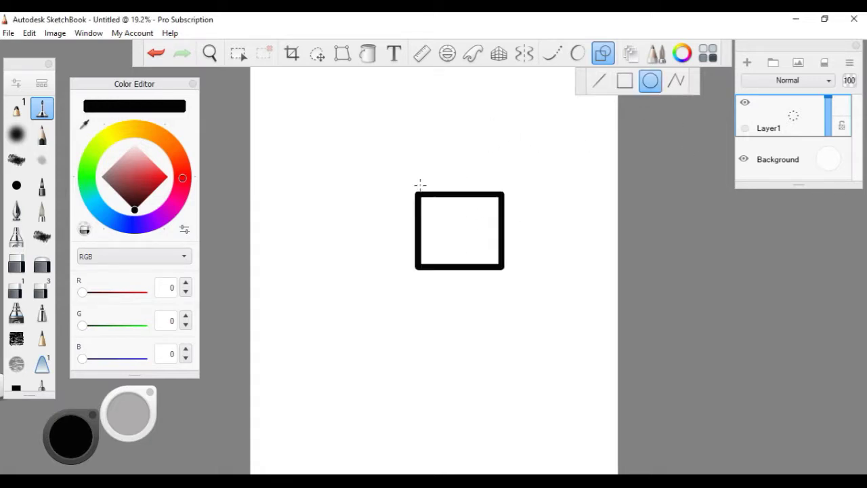
pyautogui.moveTo(256, 149); pyautogui.dragTo(480, 175)
# Step: Draw a zigzag polyline across and below the rectangle, and clear all test shapes from the layer
pyautogui.click(676, 81)
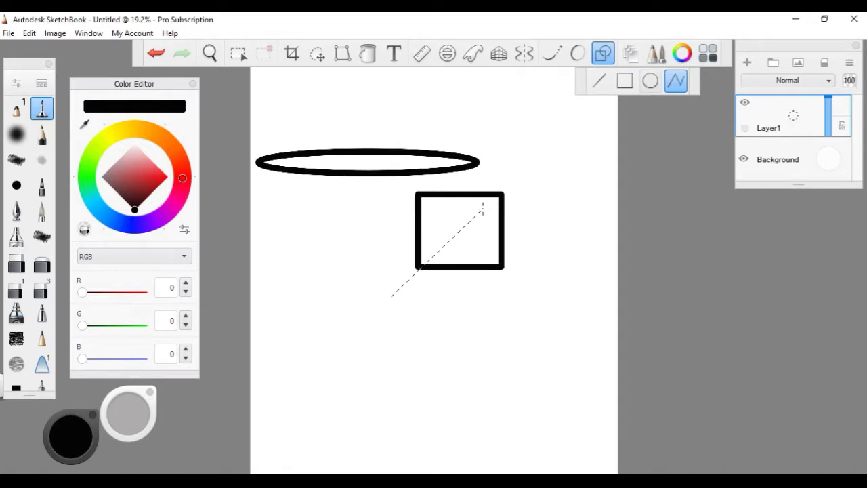
pyautogui.click(533, 309)
pyautogui.click(552, 280)
pyautogui.click(441, 337)
pyautogui.doubleClick(415, 288)
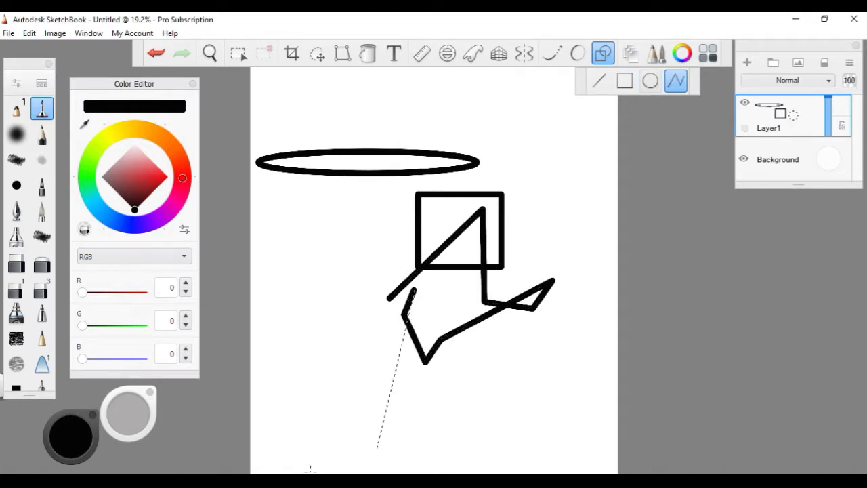
pyautogui.doubleClick(437, 292)
pyautogui.press('Delete')
pyautogui.press('Escape')
# Step: Sketch a small tilted box in the canvas's upper right area with the Pencil and scribble it black with the thick round brush
pyautogui.moveTo(453, 164)
pyautogui.mouseDown()
pyautogui.moveTo(474, 215)
pyautogui.moveTo(502, 199)
pyautogui.mouseUp()
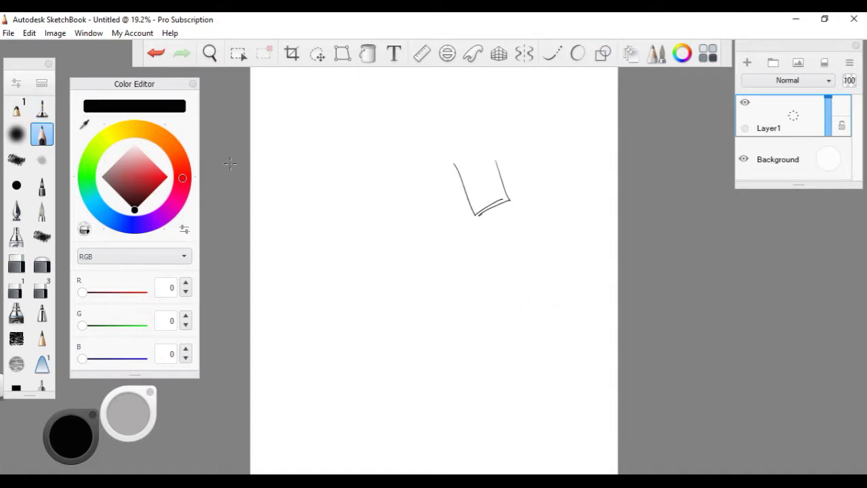
pyautogui.click(41, 215)
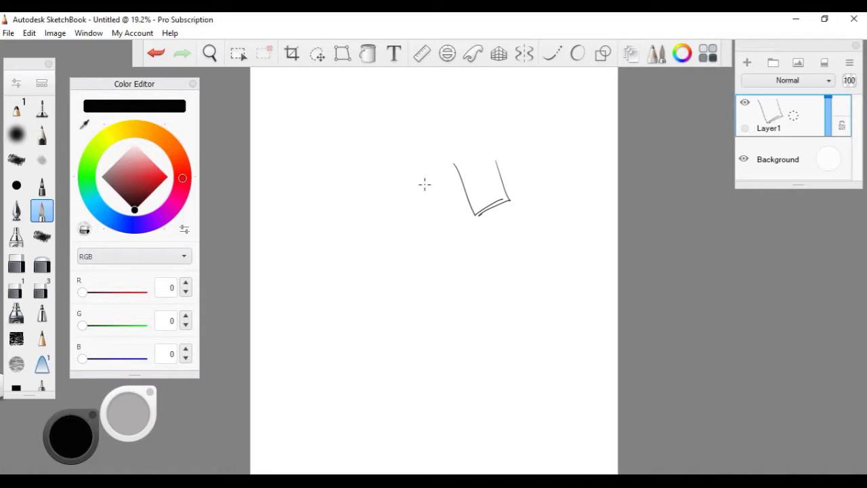
pyautogui.click(43, 111)
pyautogui.moveTo(450, 171)
pyautogui.mouseDown()
pyautogui.moveTo(480, 218)
pyautogui.moveTo(509, 197)
pyautogui.moveTo(500, 162)
pyautogui.moveTo(448, 181)
pyautogui.moveTo(497, 160)
pyautogui.mouseUp()
pyautogui.moveTo(468, 194)
pyautogui.mouseDown()
pyautogui.moveTo(466, 175)
pyautogui.moveTo(474, 207)
pyautogui.moveTo(485, 176)
pyautogui.moveTo(478, 174)
pyautogui.moveTo(505, 207)
pyautogui.moveTo(511, 194)
pyautogui.moveTo(464, 195)
pyautogui.mouseUp()
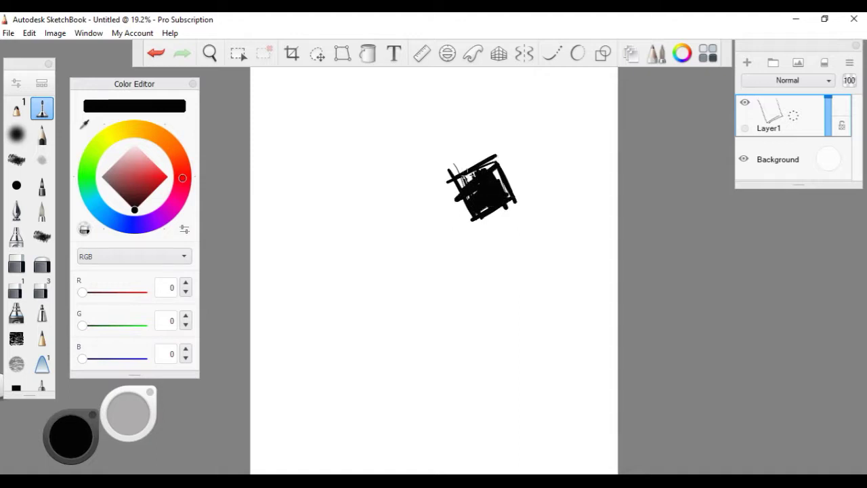
pyautogui.moveTo(483, 163); pyautogui.dragTo(502, 189)
# Step: Draw a nearly closed four-sided polyline below and right of the black scribble, and undo it
pyautogui.click(603, 53)
pyautogui.click(521, 271)
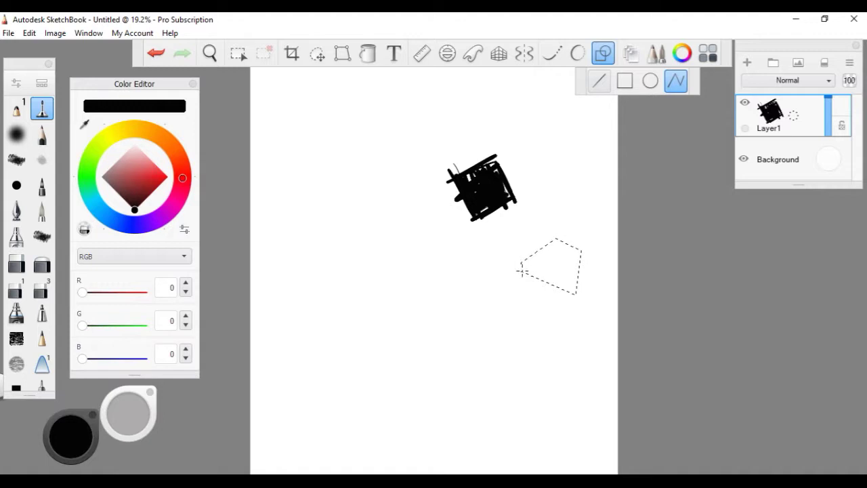
pyautogui.click(524, 269)
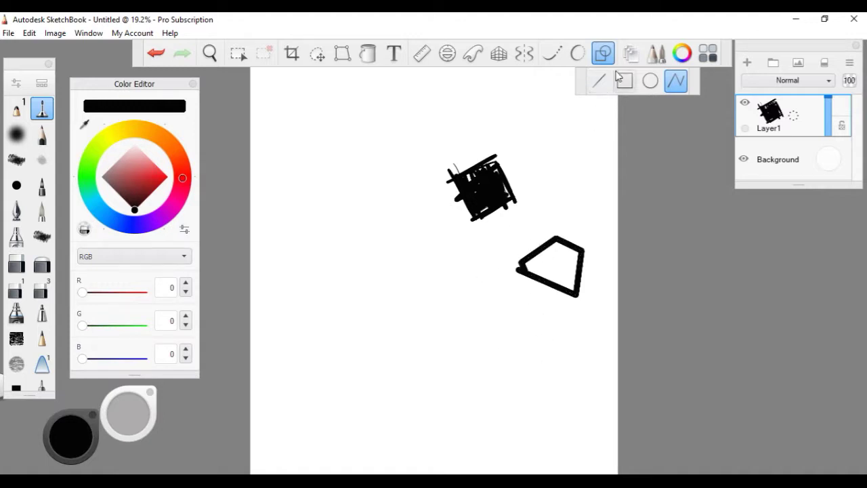
pyautogui.press('Escape')
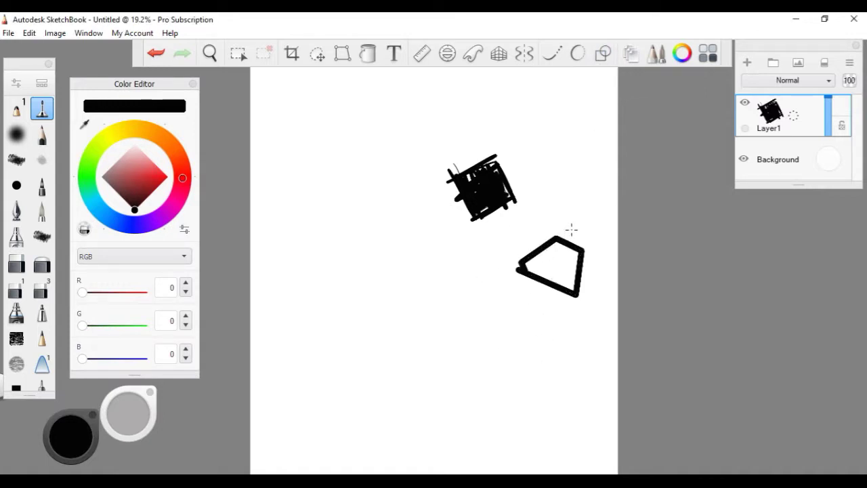
pyautogui.hotkey('ctrl', 'z')
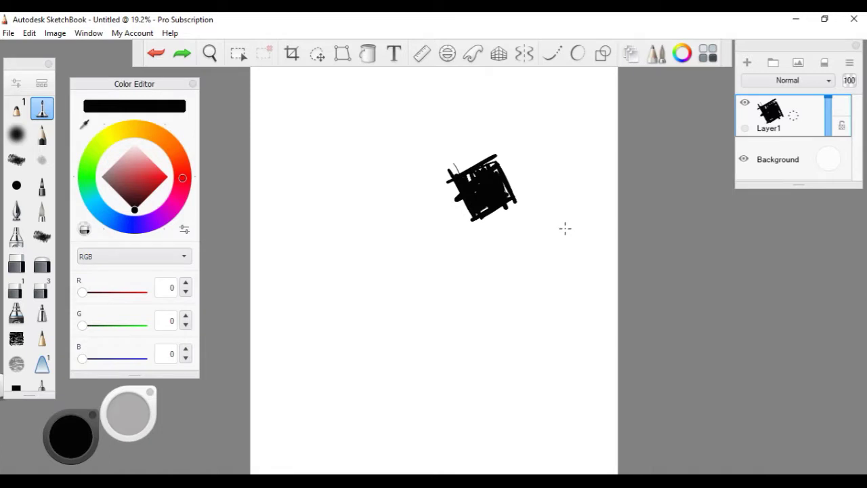
# Step: Fade parts of the black scribble with the soft eraser and cut thin light lines through it with the hard eraser
pyautogui.click(42, 265)
pyautogui.moveTo(477, 173)
pyautogui.mouseDown()
pyautogui.moveTo(468, 183)
pyautogui.moveTo(509, 201)
pyautogui.moveTo(501, 206)
pyautogui.moveTo(512, 196)
pyautogui.mouseUp()
pyautogui.moveTo(500, 143)
pyautogui.mouseDown()
pyautogui.moveTo(427, 196)
pyautogui.moveTo(463, 223)
pyautogui.moveTo(470, 204)
pyautogui.moveTo(486, 199)
pyautogui.moveTo(402, 286)
pyautogui.moveTo(366, 287)
pyautogui.moveTo(421, 271)
pyautogui.moveTo(475, 215)
pyautogui.mouseUp()
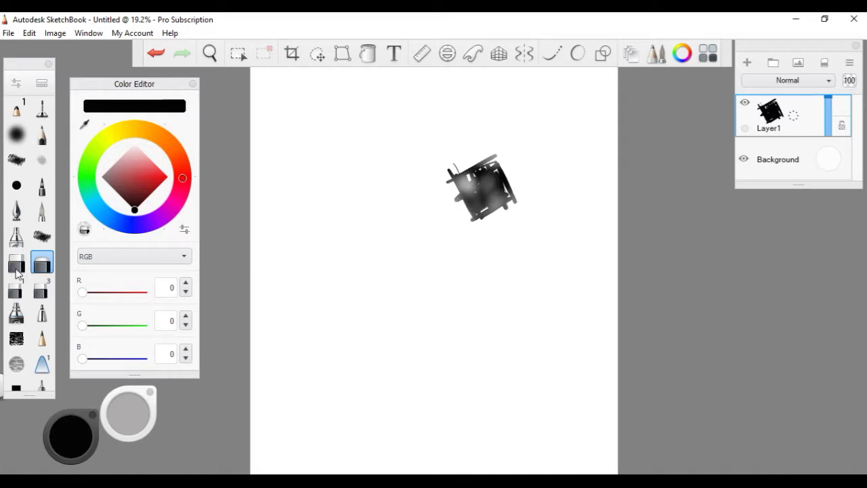
pyautogui.click(41, 288)
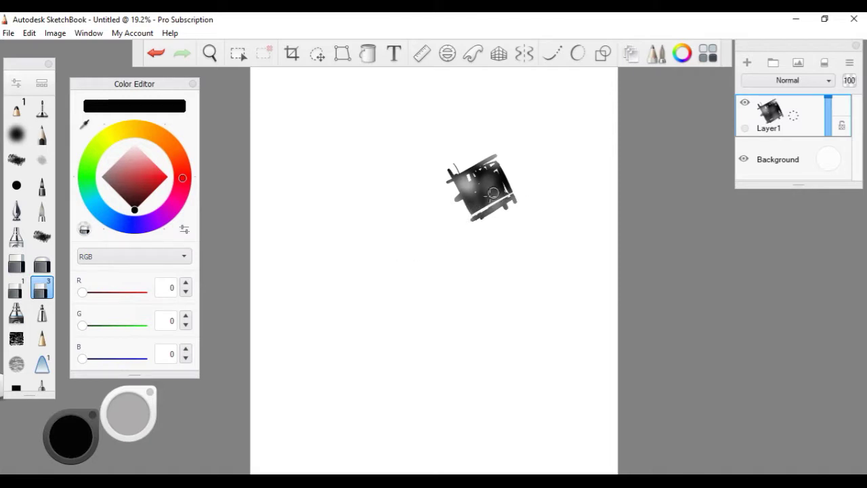
pyautogui.moveTo(473, 203)
pyautogui.mouseDown()
pyautogui.moveTo(505, 177)
pyautogui.moveTo(459, 193)
pyautogui.moveTo(489, 166)
pyautogui.moveTo(457, 177)
pyautogui.mouseUp()
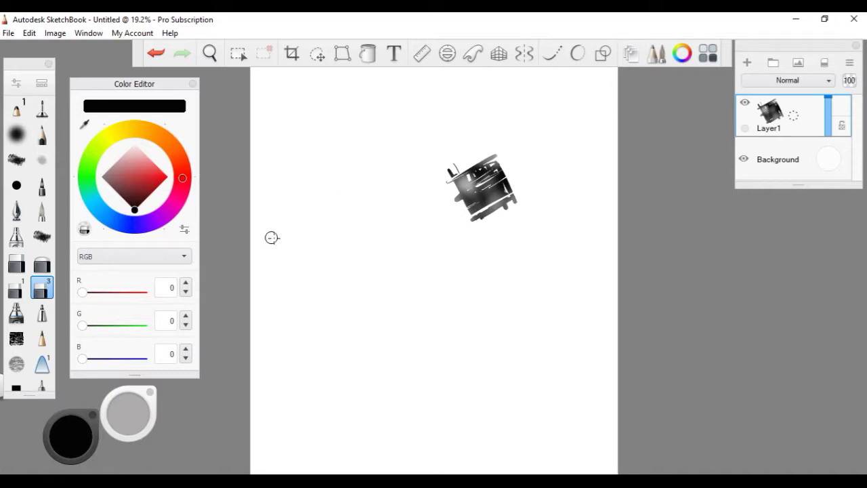
# Step: Paint a solid black round blob and a triangular blob below it, to the left of the scribble
pyautogui.press('e')
pyautogui.moveTo(352, 228)
pyautogui.mouseDown()
pyautogui.moveTo(342, 254)
pyautogui.moveTo(351, 267)
pyautogui.mouseUp()
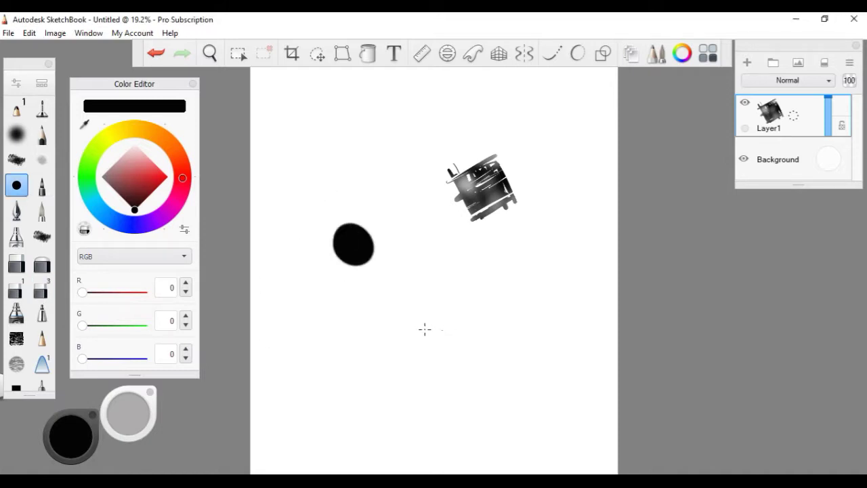
pyautogui.moveTo(401, 304)
pyautogui.mouseDown()
pyautogui.moveTo(403, 295)
pyautogui.moveTo(359, 356)
pyautogui.moveTo(399, 313)
pyautogui.mouseUp()
# Step: Lasso the round and triangular black blobs, delete them, and leave the selection tool
pyautogui.press('m')
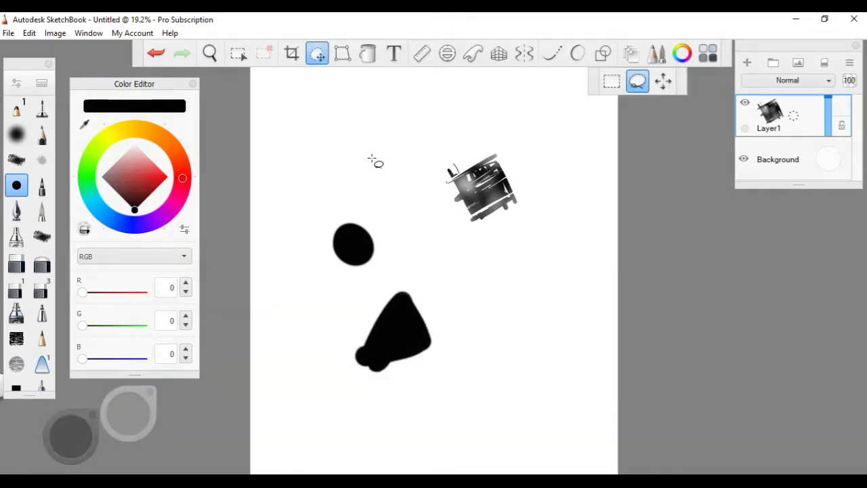
pyautogui.moveTo(377, 160); pyautogui.dragTo(371, 157)
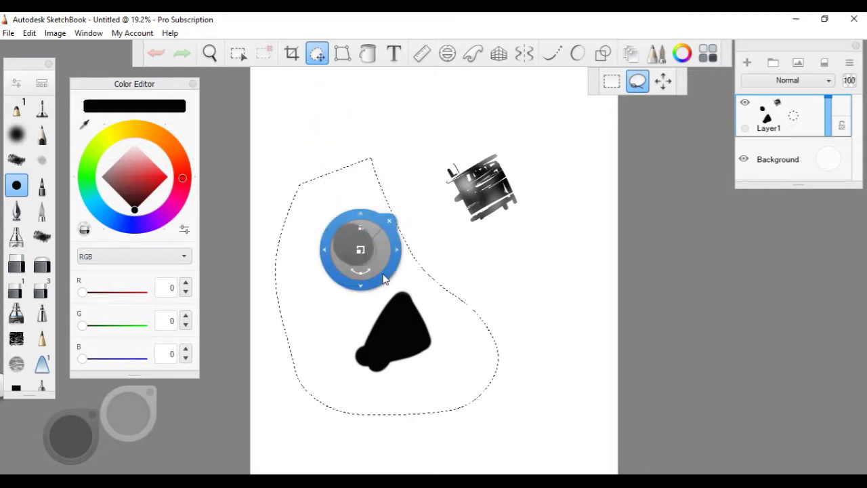
pyautogui.press('Delete')
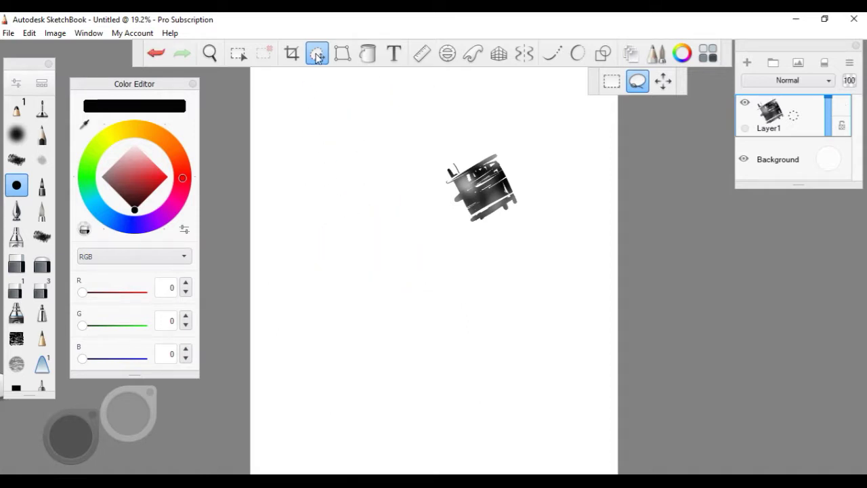
pyautogui.click(317, 54)
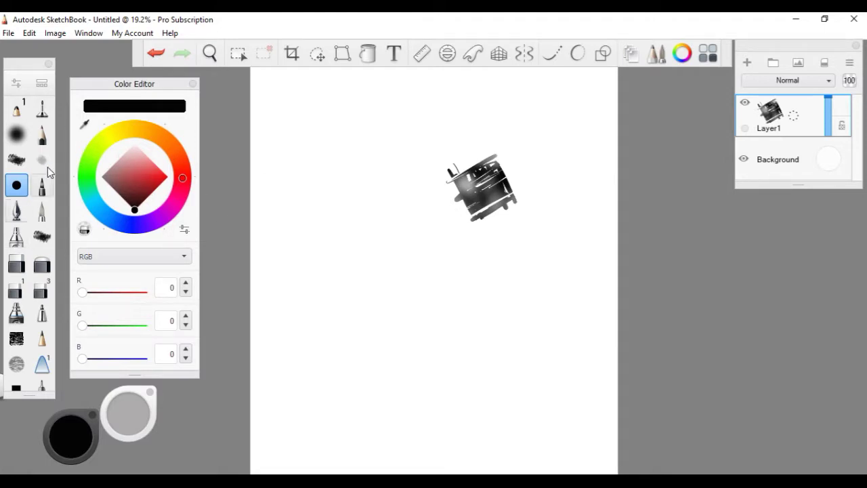
# Step: Choose the Pencil brush and create a new brush set below the tutorial set in the Brush Library
pyautogui.click(43, 138)
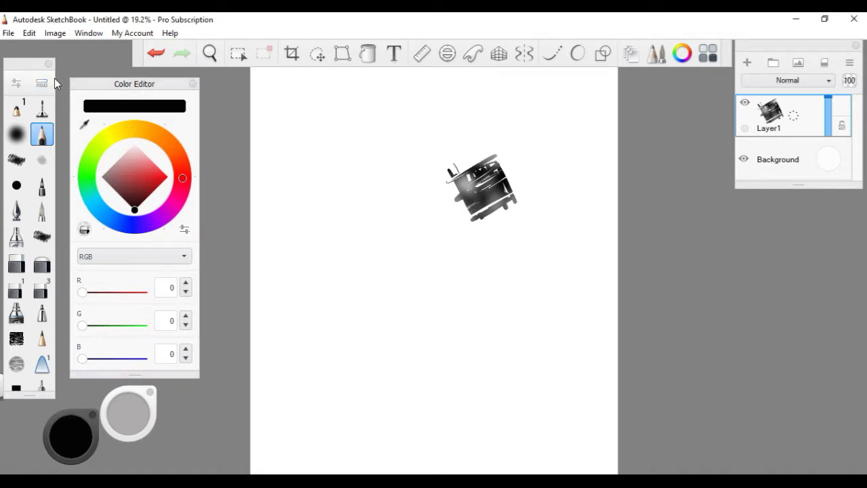
pyautogui.click(42, 85)
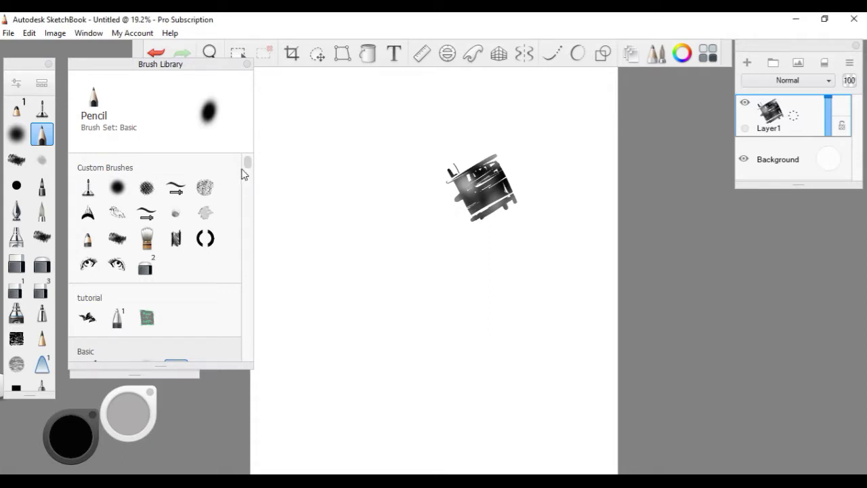
pyautogui.moveTo(248, 170)
pyautogui.mouseDown()
pyautogui.moveTo(248, 354)
pyautogui.moveTo(256, 169)
pyautogui.mouseUp()
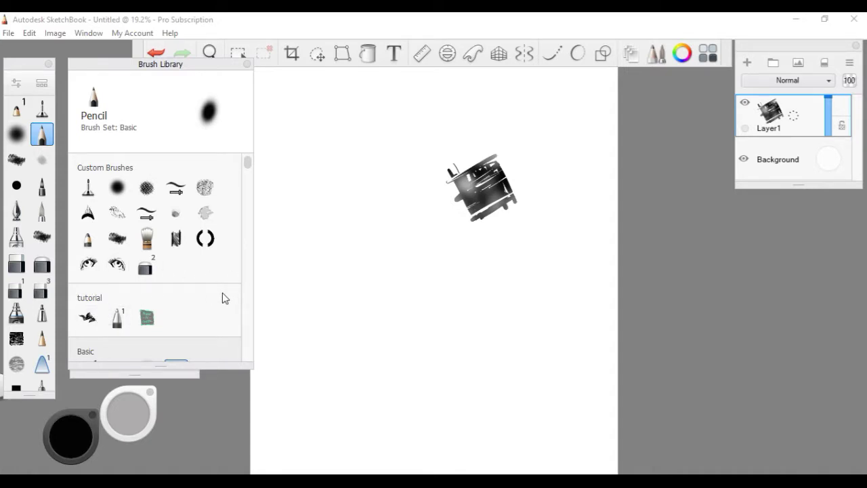
pyautogui.moveTo(210, 316)
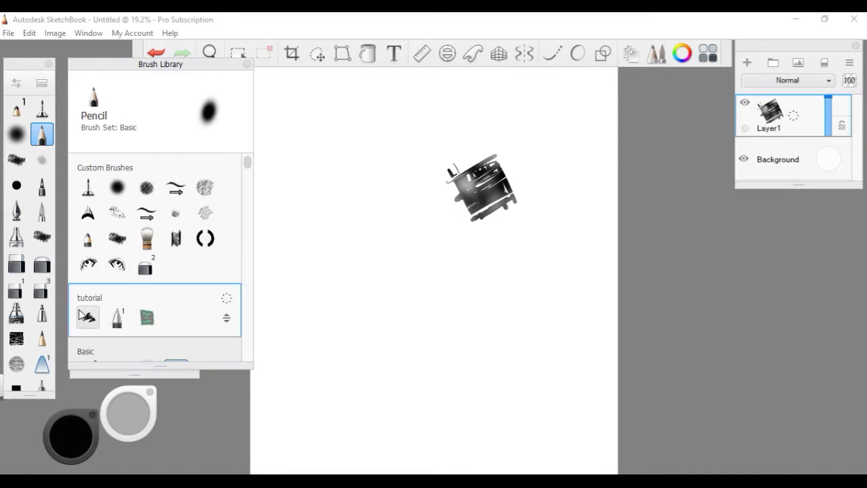
pyautogui.click(227, 302)
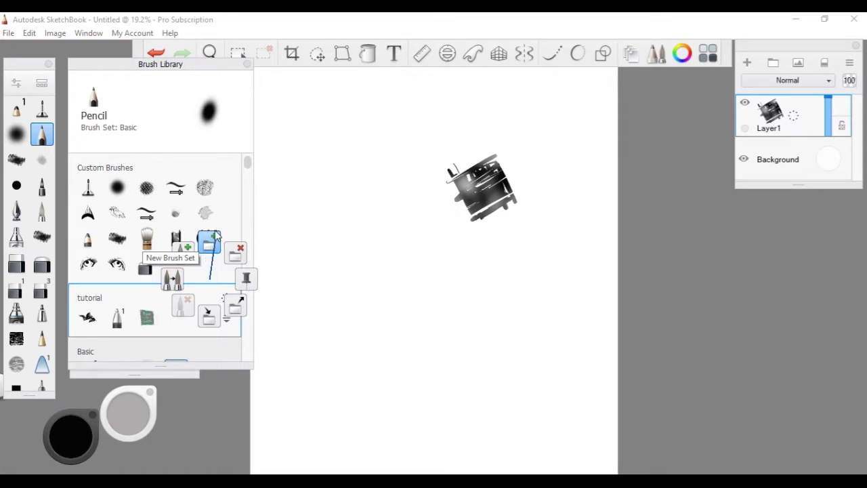
pyautogui.click(210, 239)
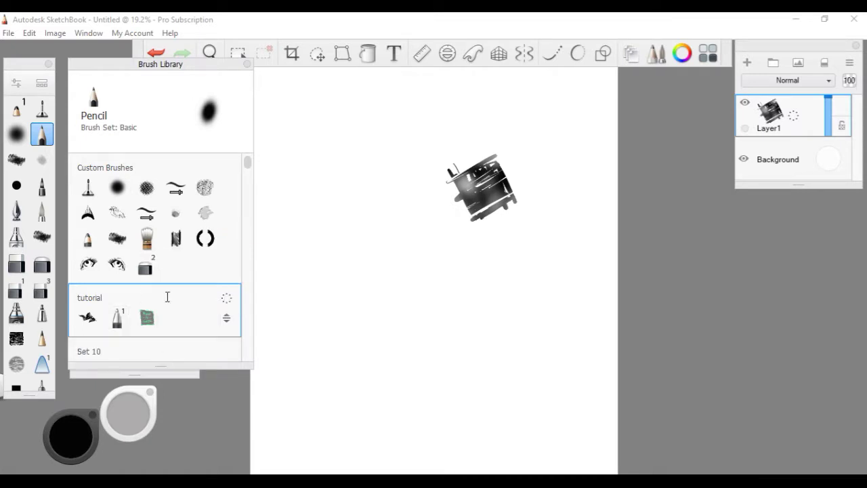
# Step: Delete the empty Set 10 brush set from the Brush Library and confirm its removal
pyautogui.moveTo(248, 163); pyautogui.dragTo(247, 185)
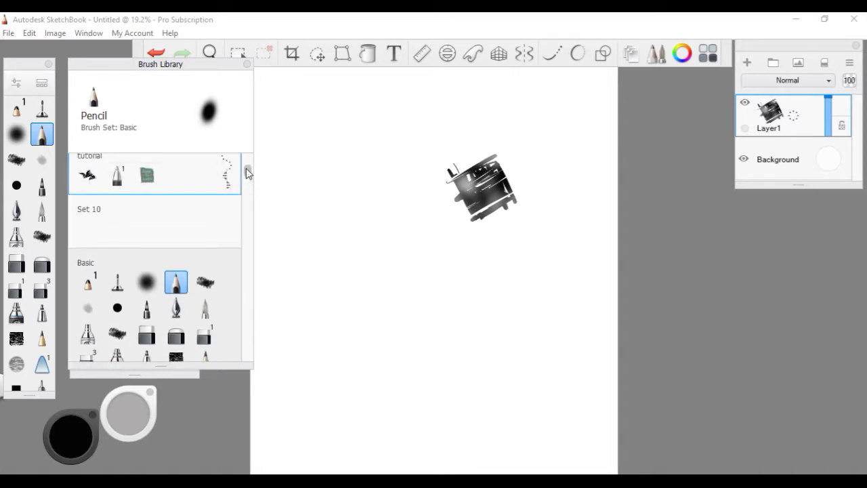
pyautogui.tripleClick(107, 228)
pyautogui.click(172, 247)
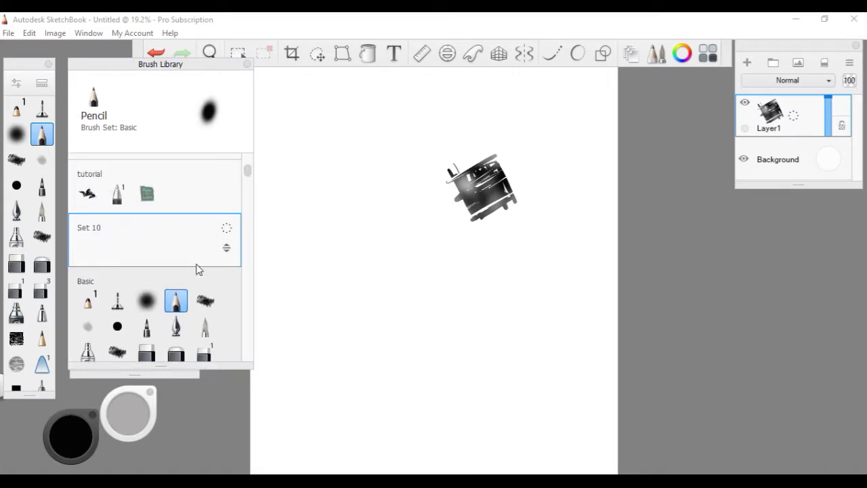
pyautogui.click(226, 228)
pyautogui.click(252, 195)
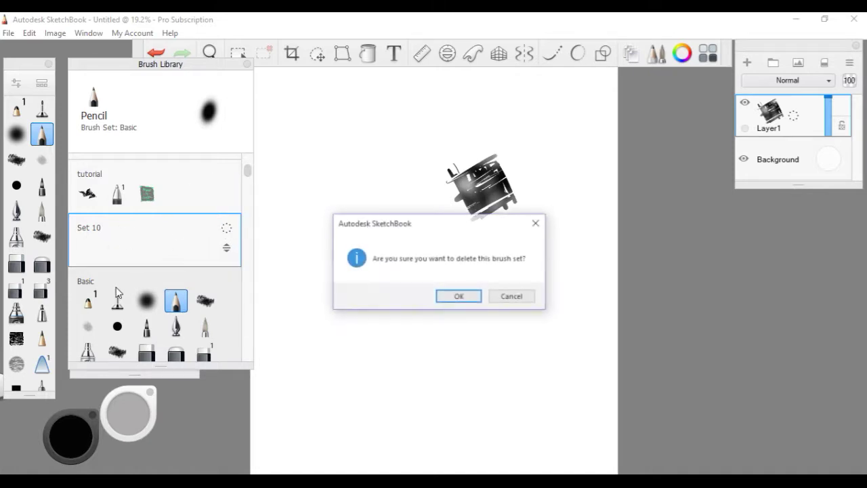
pyautogui.click(457, 298)
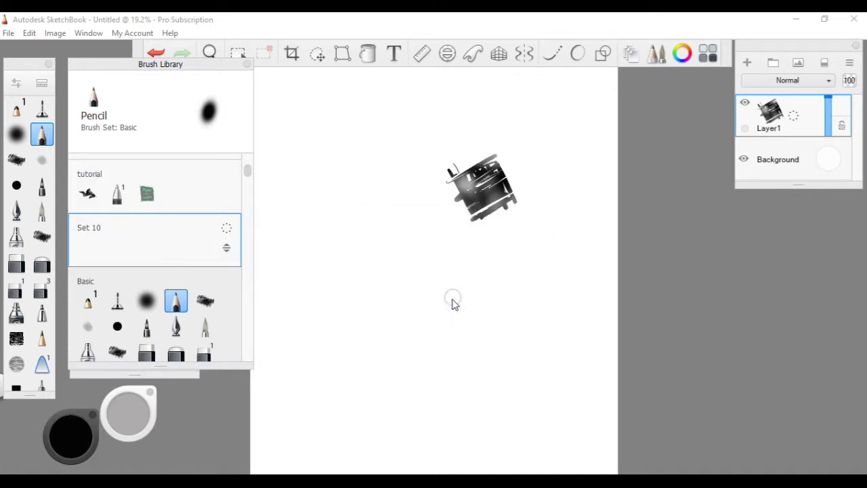
# Step: Create a new Do-It-Yourself brush in the tutorial set, based on the current brush
pyautogui.click(203, 197)
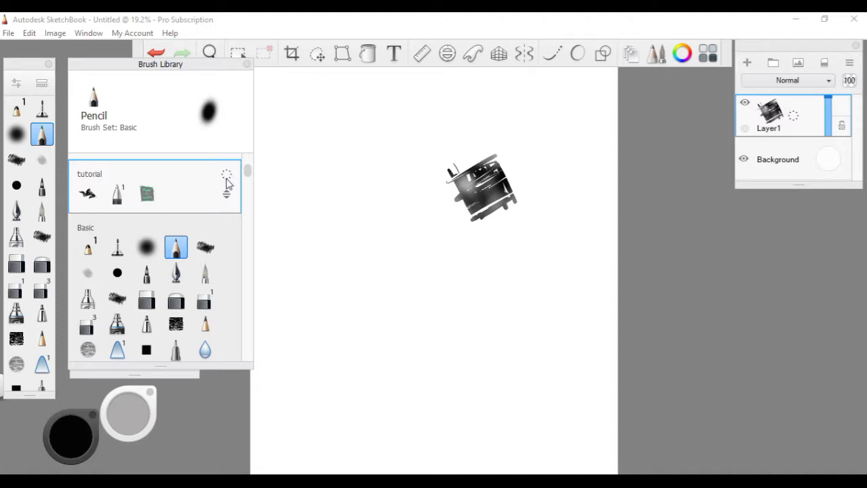
pyautogui.moveTo(203, 153)
pyautogui.mouseDown()
pyautogui.moveTo(174, 139)
pyautogui.moveTo(186, 132)
pyautogui.moveTo(172, 130)
pyautogui.mouseUp()
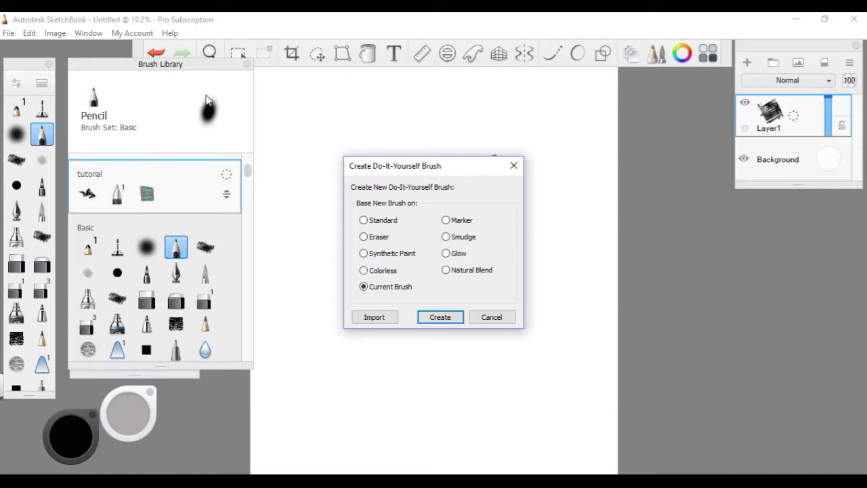
pyautogui.click(448, 318)
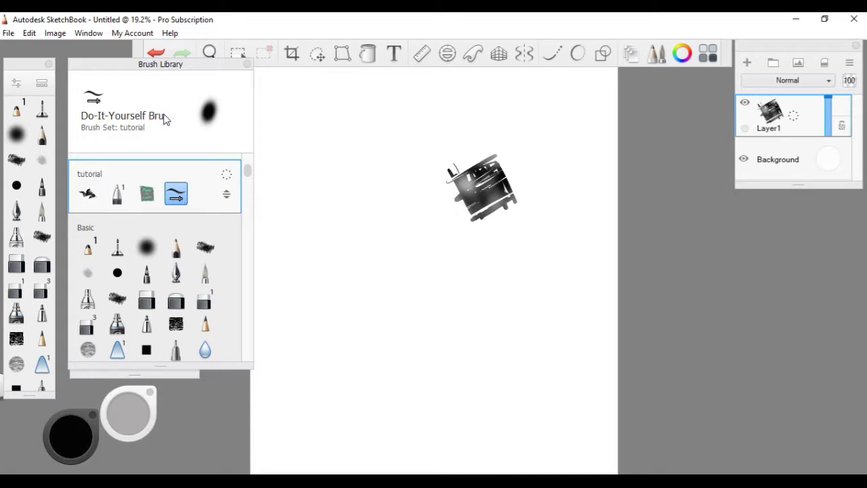
# Step: Open the new brush's properties and draw four thin wavy test lines in the lower part of the canvas
pyautogui.moveTo(246, 170); pyautogui.dragTo(243, 162)
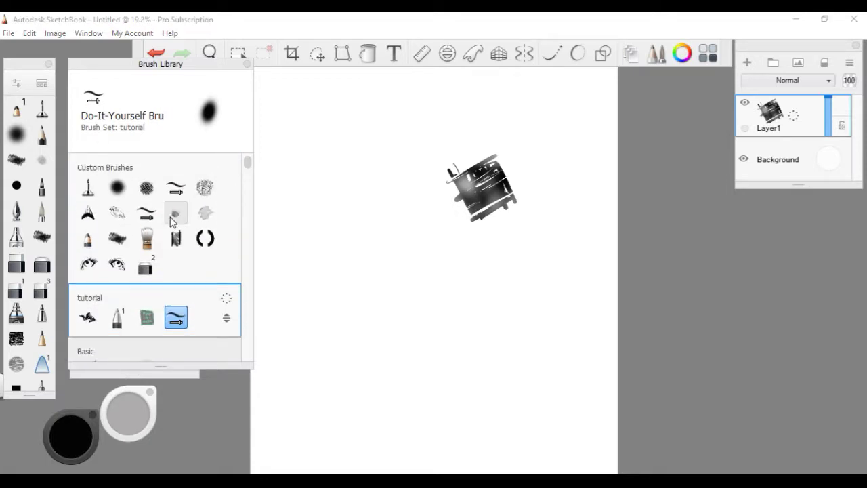
pyautogui.doubleClick(177, 318)
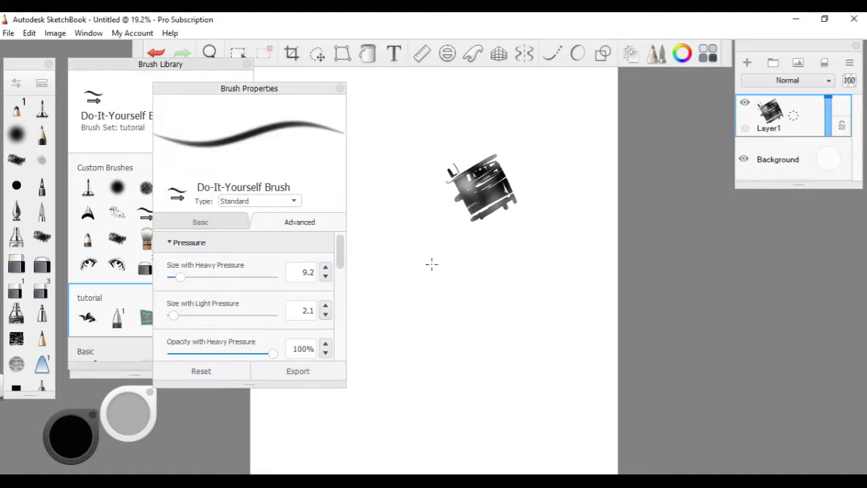
pyautogui.moveTo(441, 331); pyautogui.dragTo(525, 332)
pyautogui.moveTo(492, 388); pyautogui.dragTo(571, 349)
pyautogui.moveTo(455, 425); pyautogui.dragTo(581, 400)
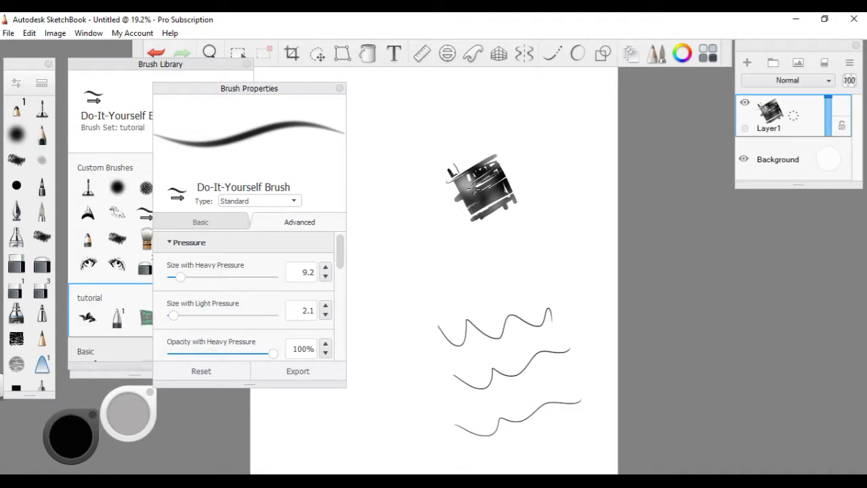
pyautogui.moveTo(427, 359); pyautogui.dragTo(582, 314)
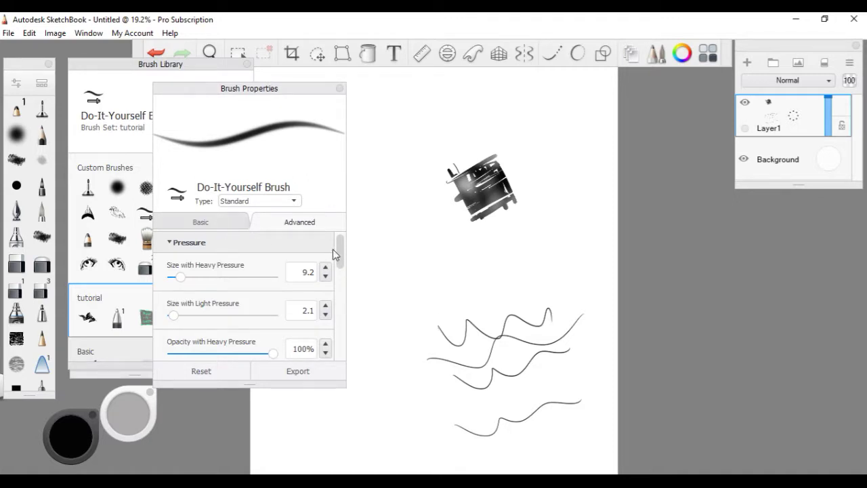
# Step: Expand the brush's Nib settings in place of the Pressure settings and make the Brush Properties window taller
pyautogui.scroll(-2, 336, 247)
pyautogui.scroll(3, 337, 248)
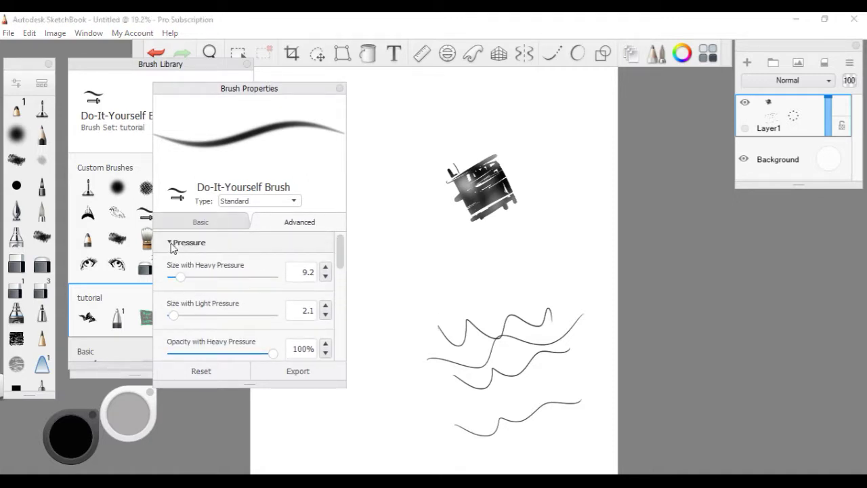
pyautogui.click(171, 245)
pyautogui.click(168, 285)
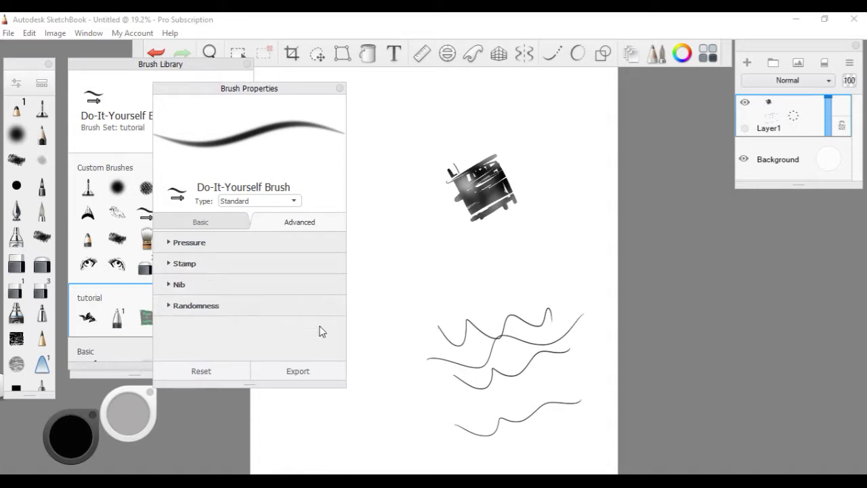
pyautogui.click(168, 285)
pyautogui.moveTo(337, 255); pyautogui.dragTo(334, 295)
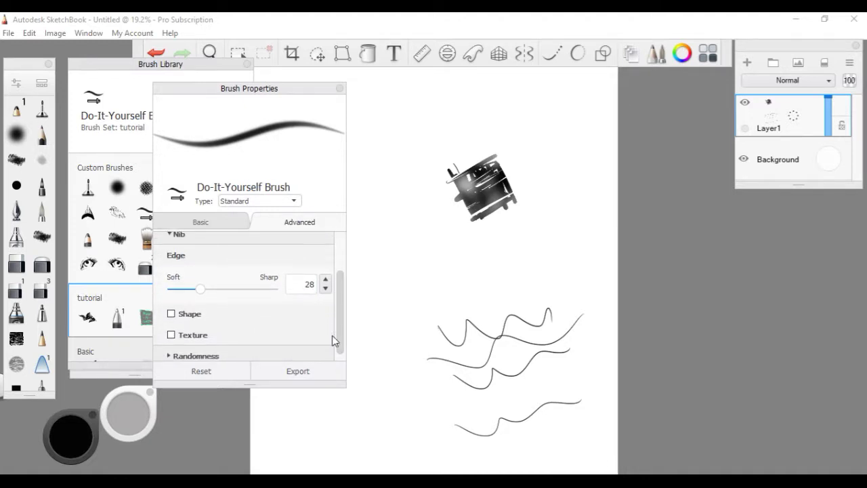
pyautogui.moveTo(257, 384); pyautogui.dragTo(257, 459)
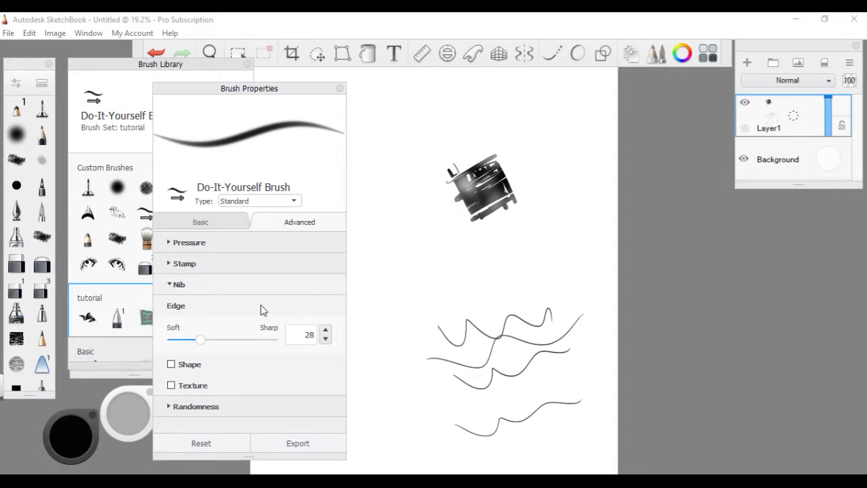
# Step: Turn on the nib's Shape option, browse the preset shapes, and draw a wavy test stroke over the existing lines
pyautogui.click(172, 364)
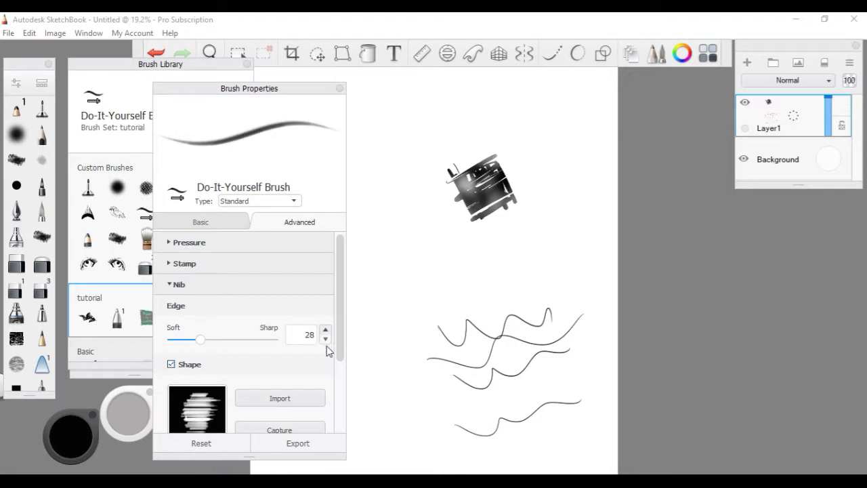
pyautogui.moveTo(341, 321); pyautogui.dragTo(345, 364)
pyautogui.click(215, 358)
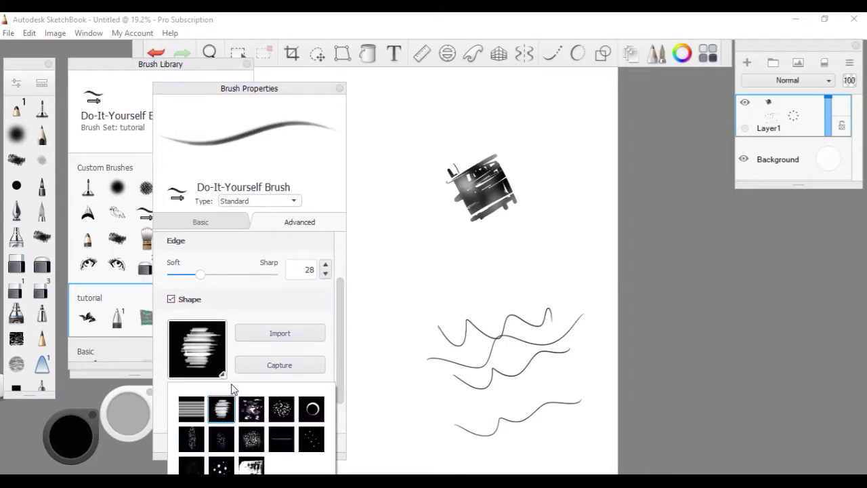
pyautogui.scroll(-5, 259, 404)
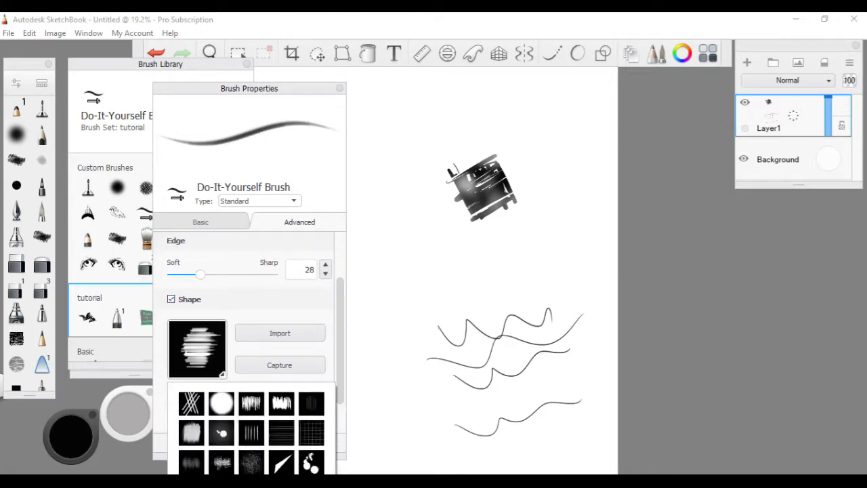
pyautogui.scroll(-4, 260, 420)
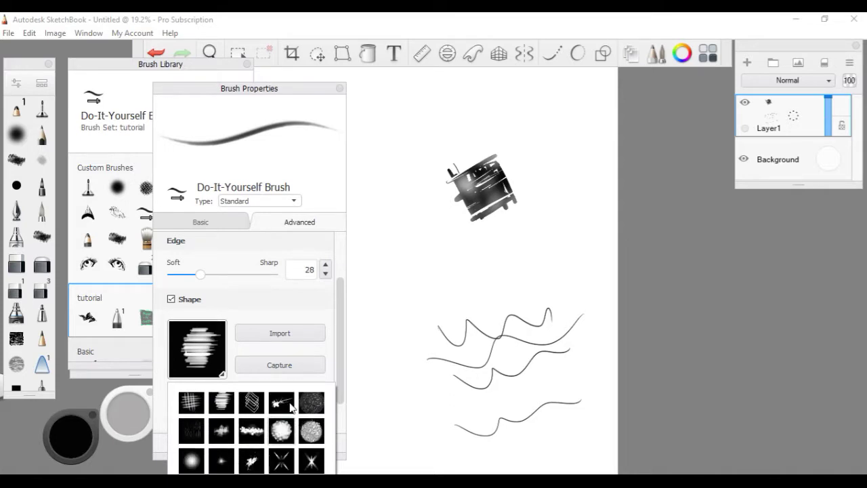
pyautogui.click(220, 373)
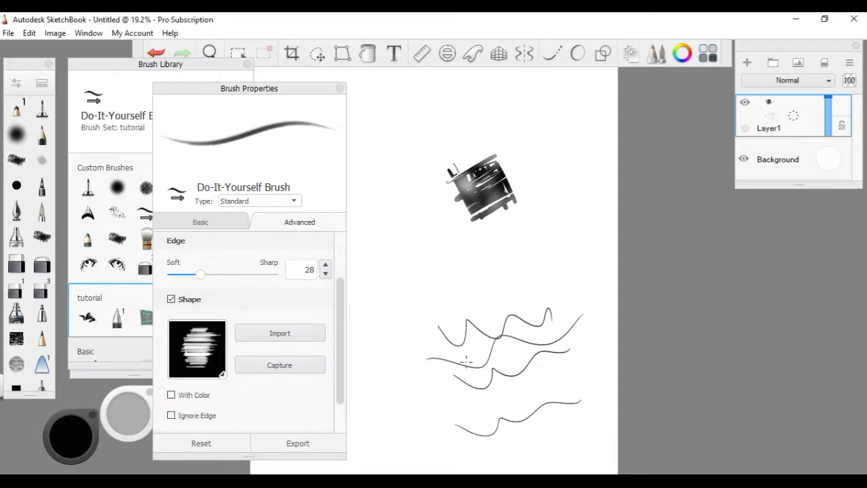
pyautogui.moveTo(441, 364); pyautogui.dragTo(581, 313)
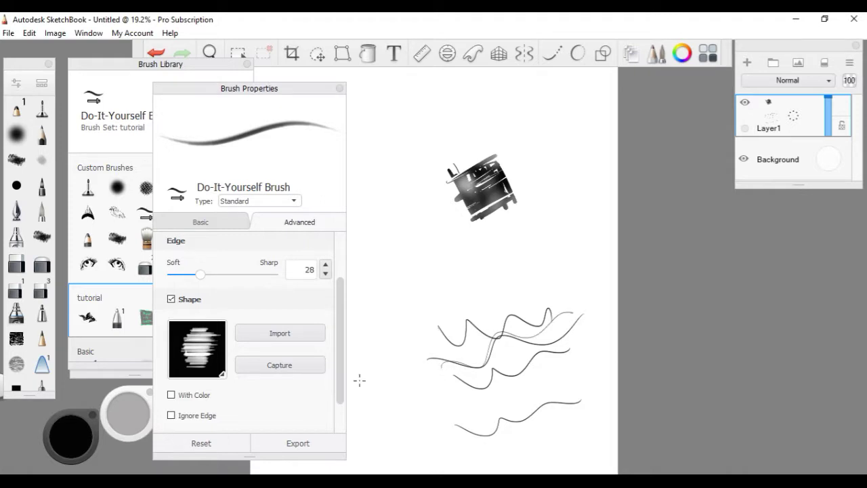
# Step: Capture the black scribble as the nib shape, with the brush enlarged until its outline surrounds the whole scribble
pyautogui.click(291, 369)
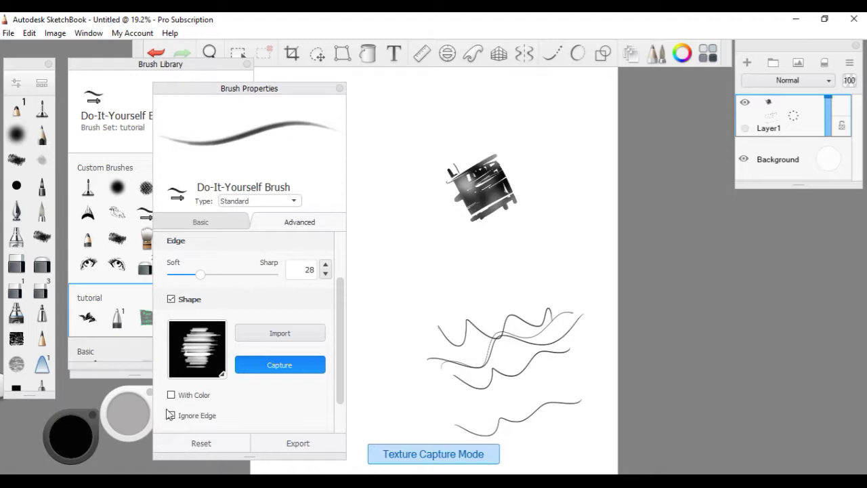
pyautogui.moveTo(119, 413)
pyautogui.mouseDown()
pyautogui.moveTo(142, 418)
pyautogui.moveTo(128, 415)
pyautogui.mouseUp()
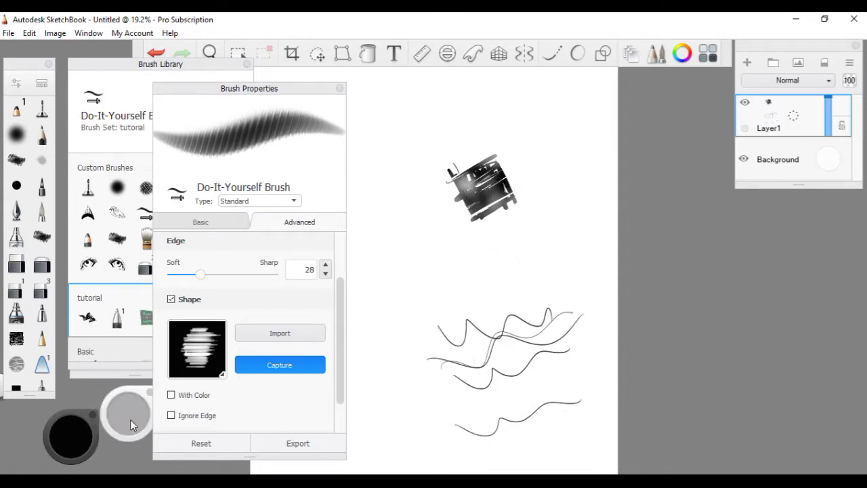
pyautogui.moveTo(131, 427); pyautogui.dragTo(130, 417)
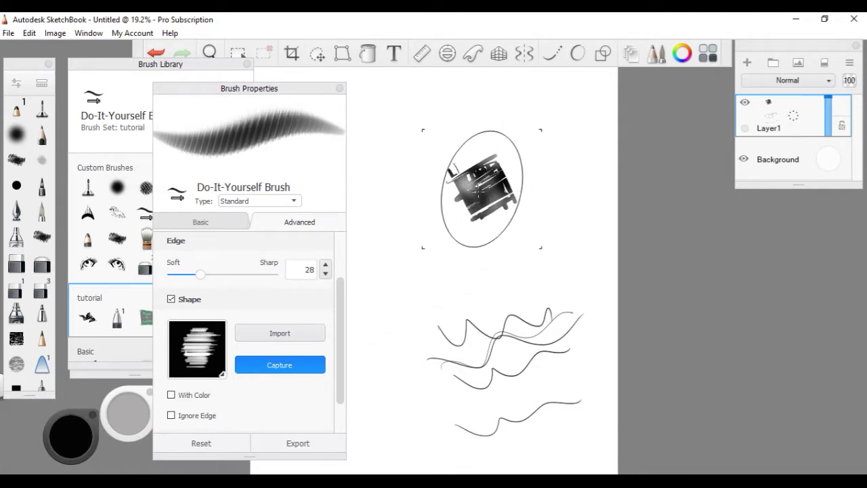
pyautogui.click(343, 308)
pyautogui.moveTo(343, 308); pyautogui.dragTo(343, 230)
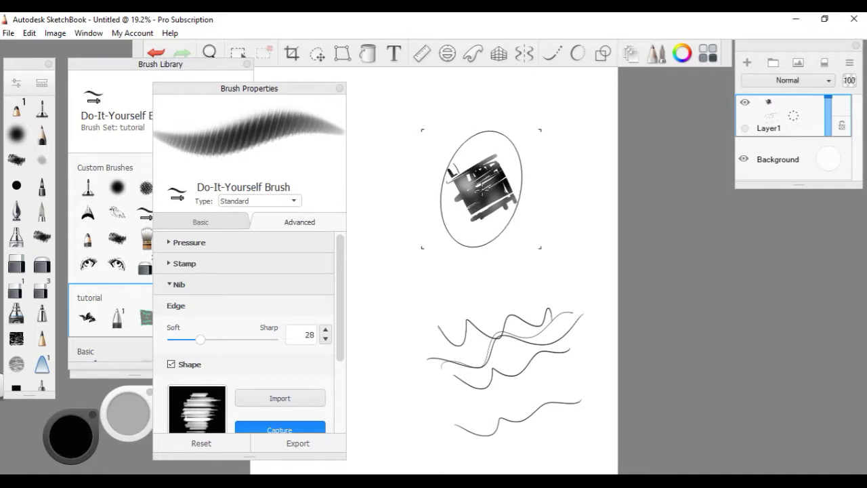
pyautogui.click(481, 188)
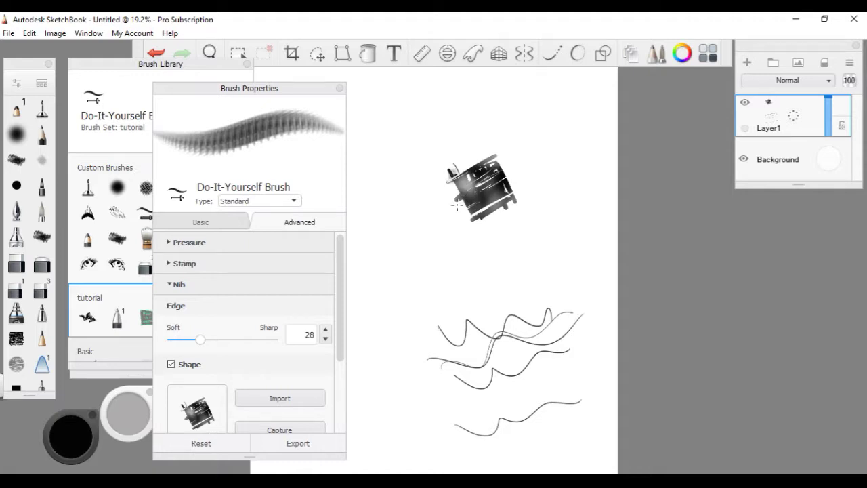
# Step: Paint three dark textured test patches below the scribble with the captured nib shape
pyautogui.moveTo(454, 273)
pyautogui.mouseDown()
pyautogui.moveTo(499, 274)
pyautogui.moveTo(504, 308)
pyautogui.mouseUp()
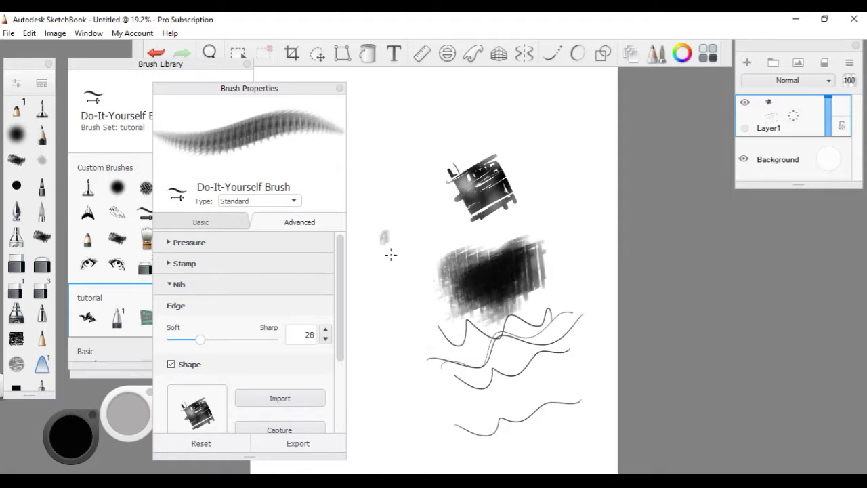
pyautogui.moveTo(393, 362); pyautogui.dragTo(474, 415)
pyautogui.moveTo(513, 364)
pyautogui.mouseDown()
pyautogui.moveTo(488, 400)
pyautogui.moveTo(541, 366)
pyautogui.mouseUp()
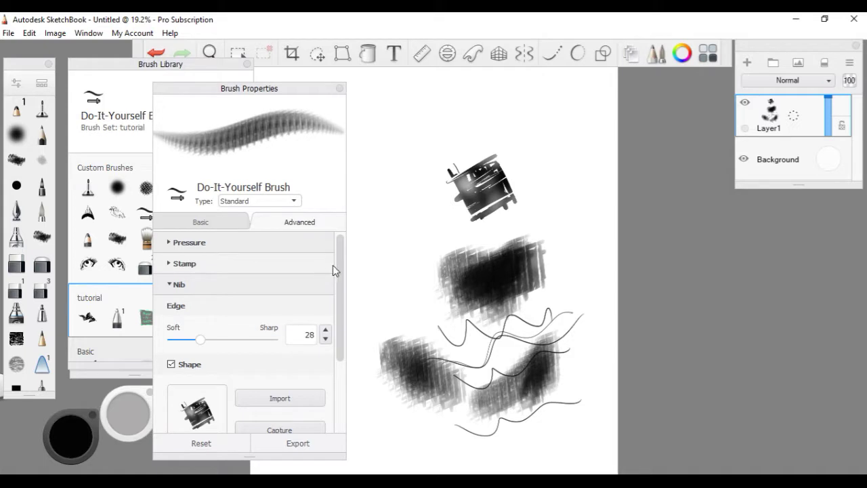
# Step: Enable Ignore Edge for the nib shape and paint textured test strokes around the scribble
pyautogui.moveTo(339, 265); pyautogui.dragTo(343, 338)
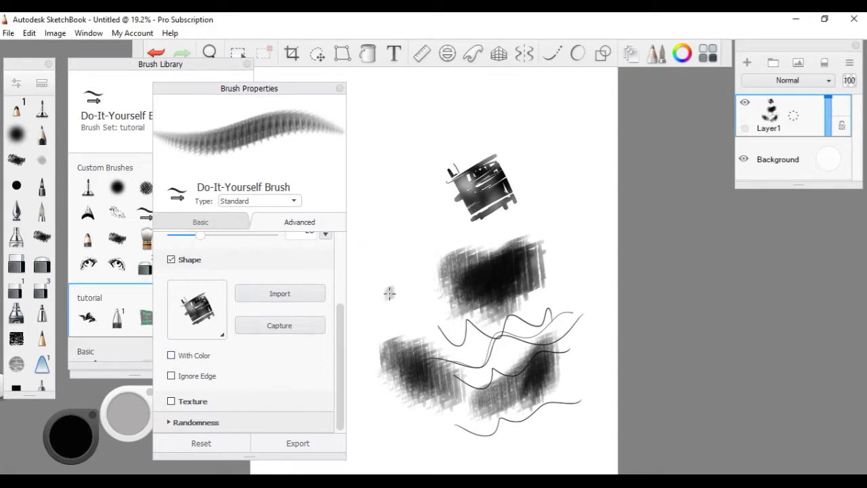
pyautogui.click(172, 377)
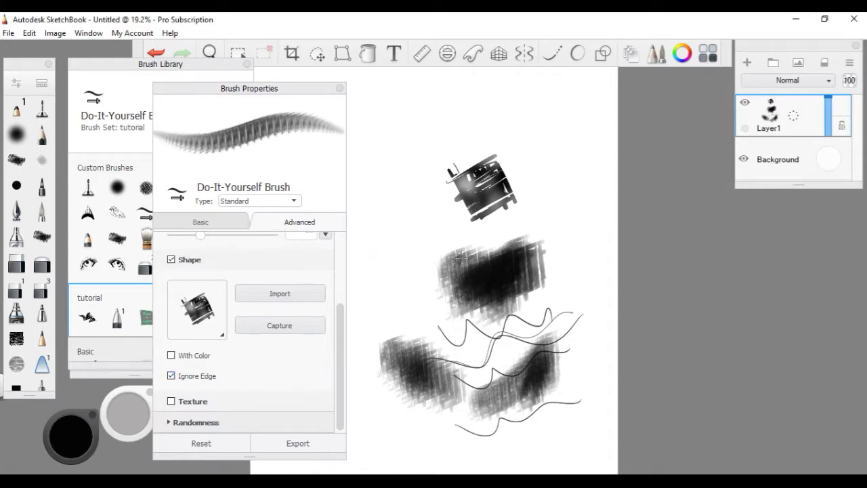
pyautogui.moveTo(381, 233)
pyautogui.mouseDown()
pyautogui.moveTo(396, 278)
pyautogui.moveTo(439, 325)
pyautogui.mouseUp()
pyautogui.moveTo(397, 116)
pyautogui.mouseDown()
pyautogui.moveTo(417, 141)
pyautogui.moveTo(546, 128)
pyautogui.moveTo(561, 237)
pyautogui.moveTo(503, 261)
pyautogui.moveTo(444, 308)
pyautogui.mouseUp()
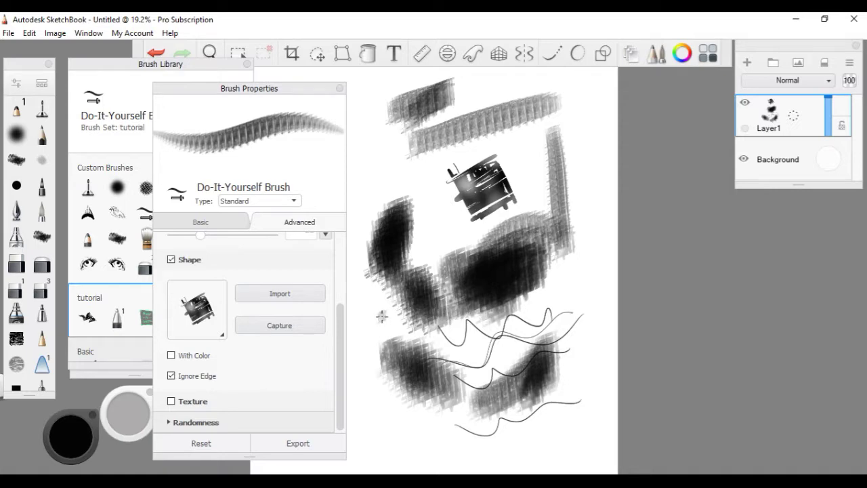
# Step: Clear all artwork from Layer1 and collapse the brush's Nib settings
pyautogui.press('Delete')
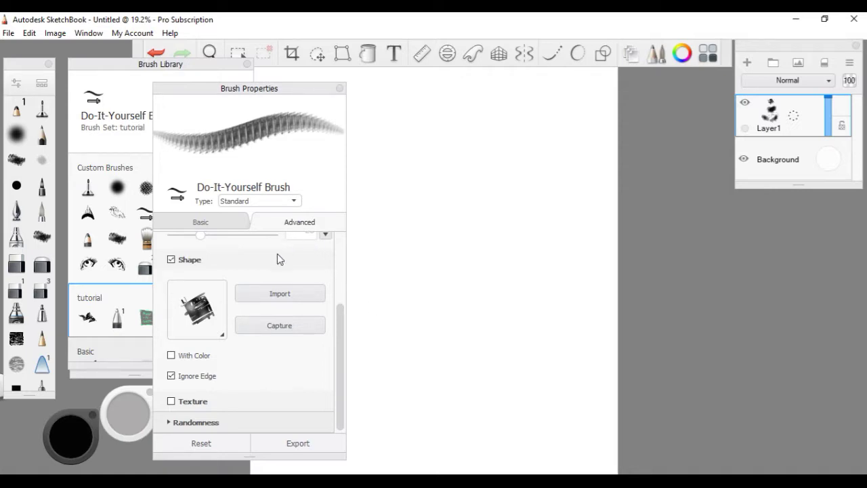
pyautogui.moveTo(341, 323); pyautogui.dragTo(312, 263)
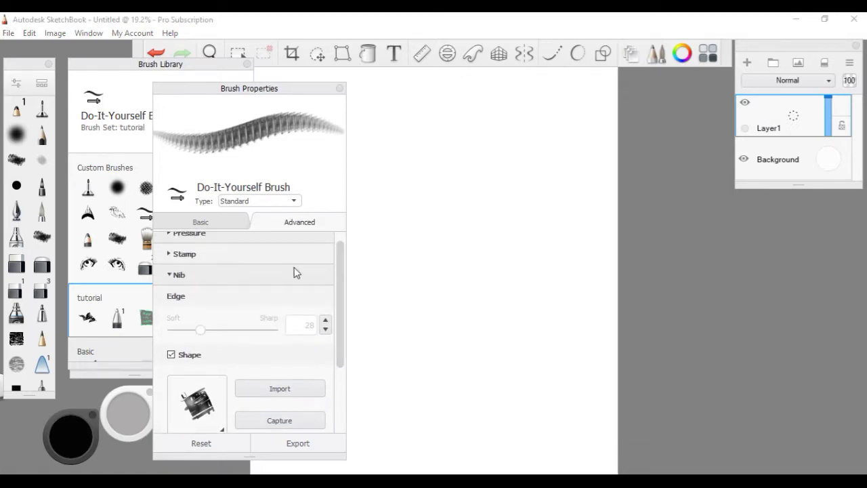
pyautogui.click(175, 276)
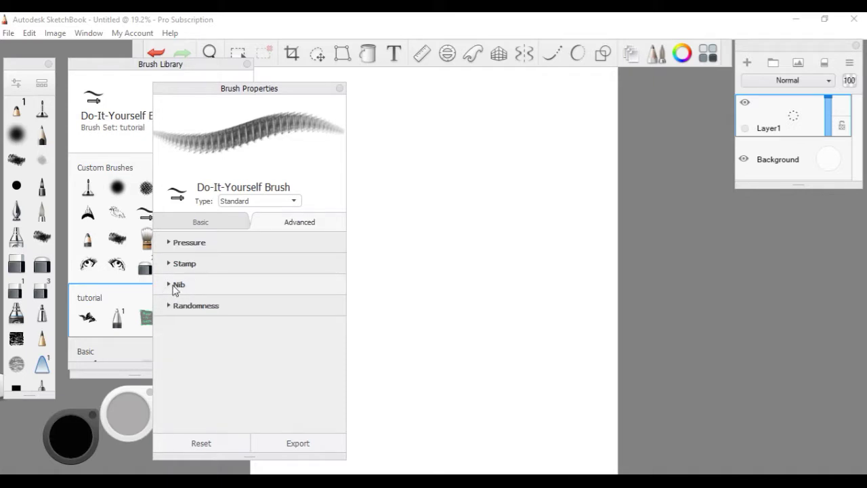
# Step: Paint a zigzag and several diagonal textured strokes across the blank canvas with the custom brush
pyautogui.moveTo(406, 245)
pyautogui.mouseDown()
pyautogui.moveTo(433, 285)
pyautogui.moveTo(416, 256)
pyautogui.mouseUp()
pyautogui.moveTo(498, 222); pyautogui.dragTo(532, 144)
pyautogui.moveTo(411, 337); pyautogui.dragTo(577, 227)
pyautogui.moveTo(396, 400); pyautogui.dragTo(535, 298)
pyautogui.moveTo(485, 410); pyautogui.dragTo(563, 363)
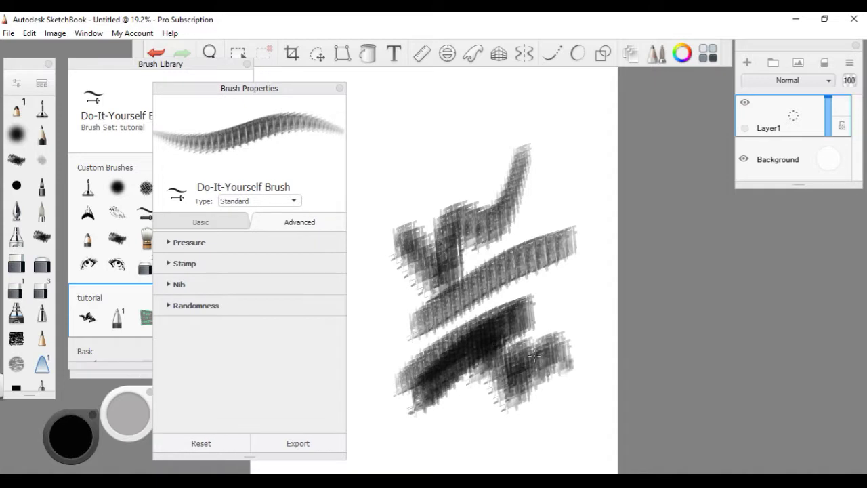
# Step: Paint further overlapping textured strokes over the lower part of the canvas and clear all artwork from Layer1
pyautogui.moveTo(508, 344)
pyautogui.mouseDown()
pyautogui.moveTo(596, 275)
pyautogui.moveTo(475, 373)
pyautogui.mouseUp()
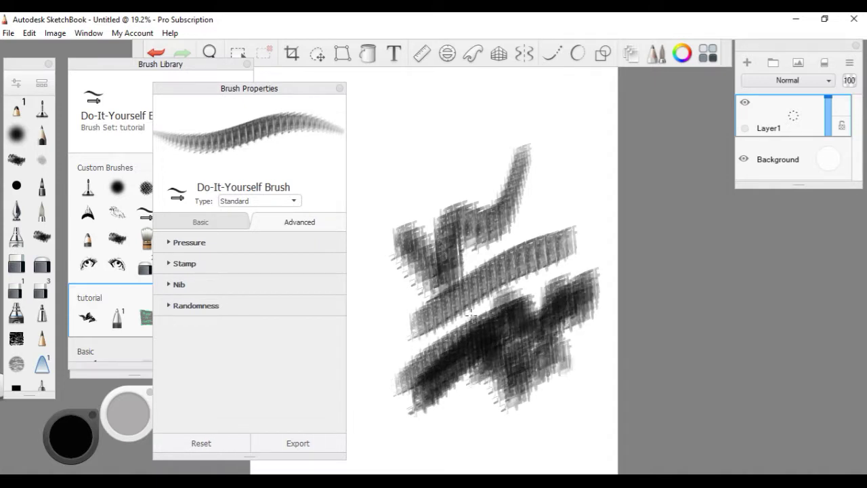
pyautogui.press('Delete')
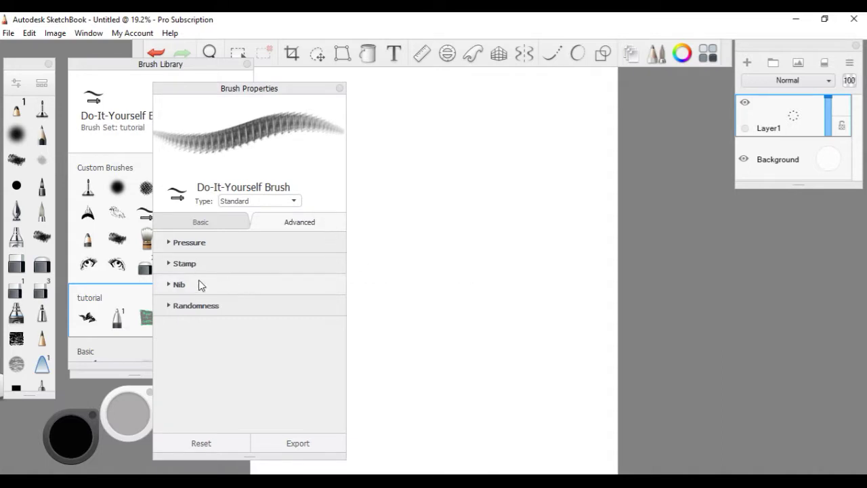
# Step: Set the brush's stamp Spacing to 8.9 and test it with two diagonal strokes, undoing both
pyautogui.click(175, 266)
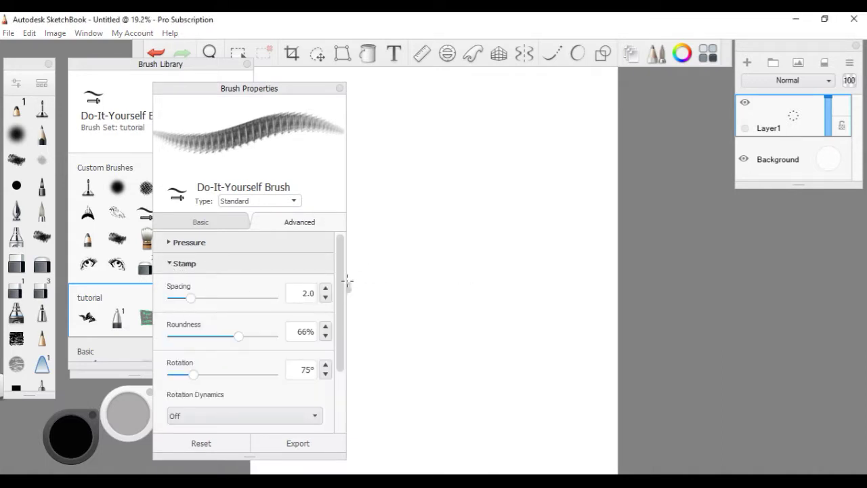
pyautogui.moveTo(341, 263)
pyautogui.mouseDown()
pyautogui.moveTo(341, 277)
pyautogui.moveTo(206, 272)
pyautogui.mouseUp()
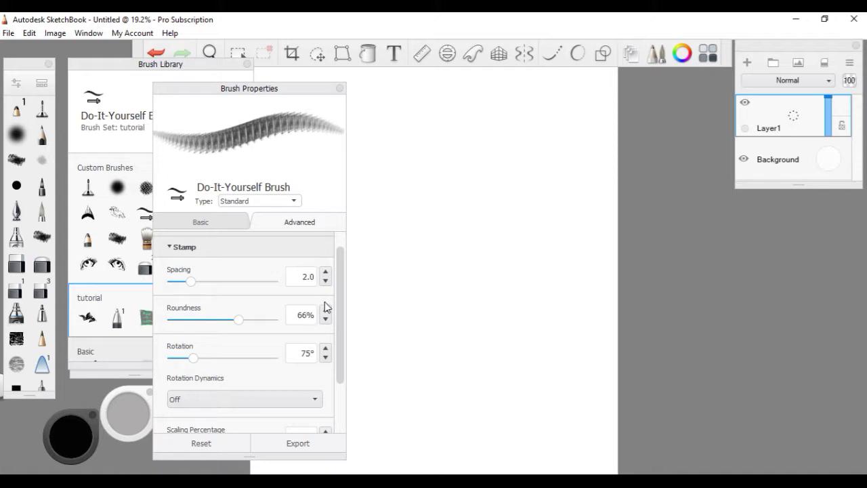
pyautogui.moveTo(194, 285); pyautogui.dragTo(262, 281)
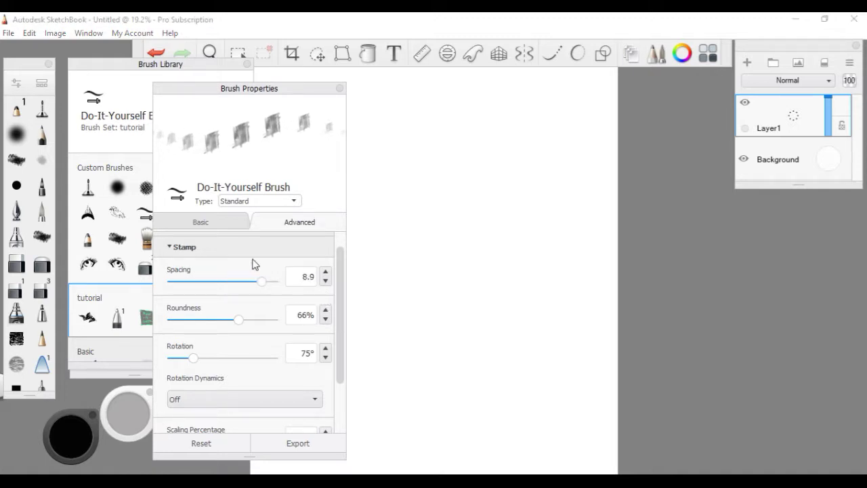
pyautogui.moveTo(392, 242)
pyautogui.mouseDown()
pyautogui.moveTo(414, 220)
pyautogui.moveTo(495, 197)
pyautogui.mouseUp()
pyautogui.moveTo(383, 309)
pyautogui.mouseDown()
pyautogui.moveTo(454, 254)
pyautogui.moveTo(552, 216)
pyautogui.mouseUp()
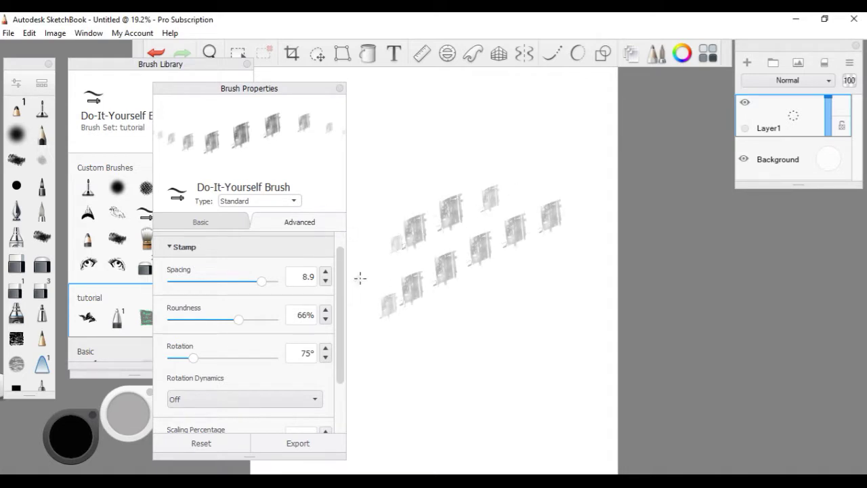
pyautogui.hotkey('ctrl', 'z')
pyautogui.hotkey('ctrl', 'z')
# Step: Set the stamp Roundness to 100% and stamp a sample of the nib near the middle of the canvas
pyautogui.moveTo(239, 319); pyautogui.dragTo(273, 319)
pyautogui.click(487, 228)
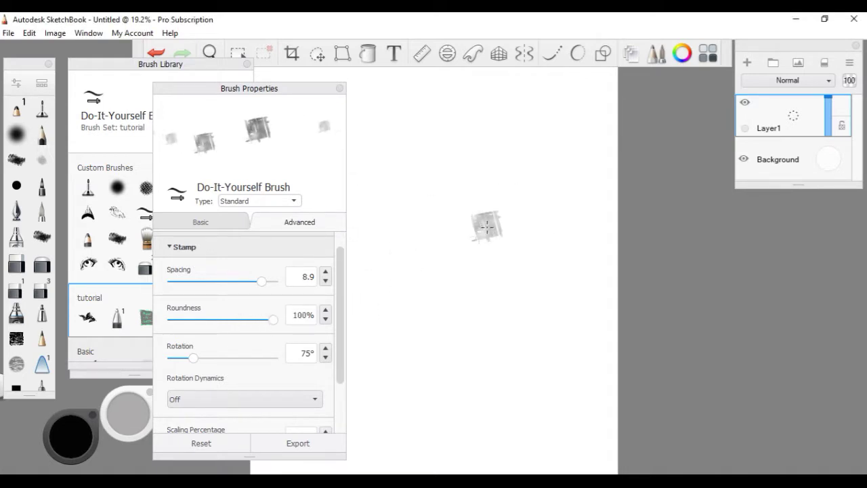
pyautogui.moveTo(487, 228); pyautogui.dragTo(486, 228)
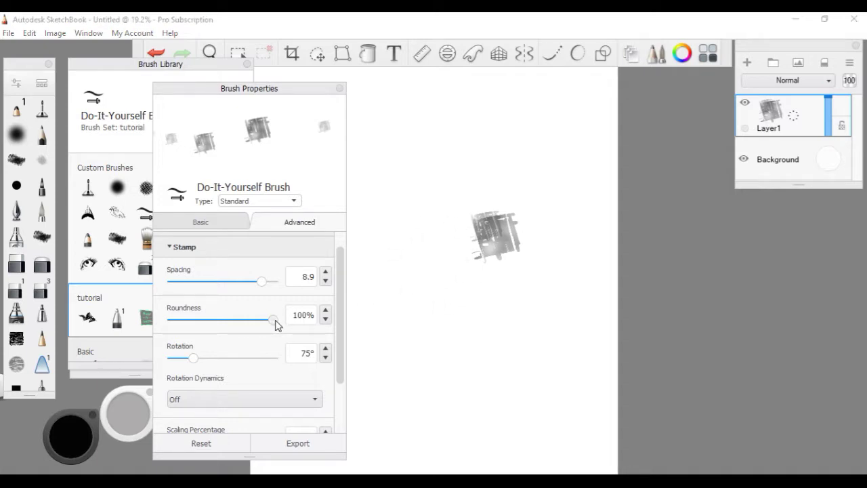
# Step: Set the stamp Spacing to 10.0 and try Roundness at 1%, 19% and 100% before setting it to 79%
pyautogui.moveTo(275, 326); pyautogui.dragTo(169, 330)
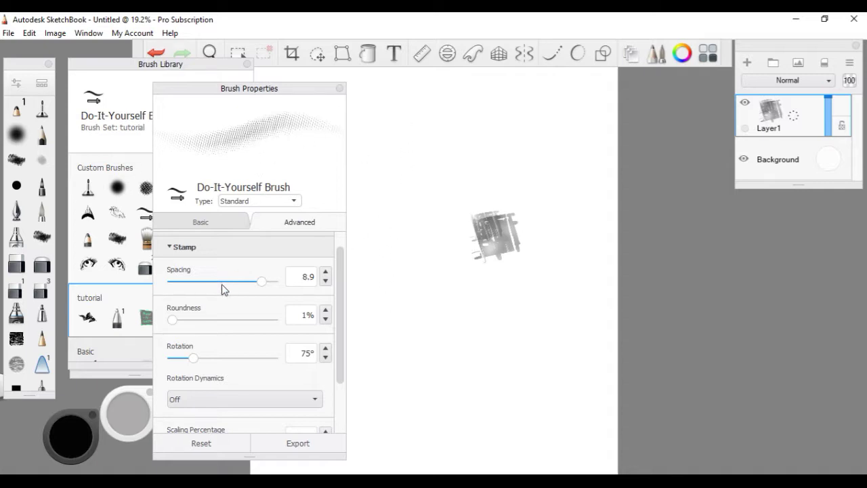
pyautogui.moveTo(268, 281); pyautogui.dragTo(272, 281)
pyautogui.moveTo(172, 318)
pyautogui.mouseDown()
pyautogui.moveTo(205, 323)
pyautogui.moveTo(192, 323)
pyautogui.mouseUp()
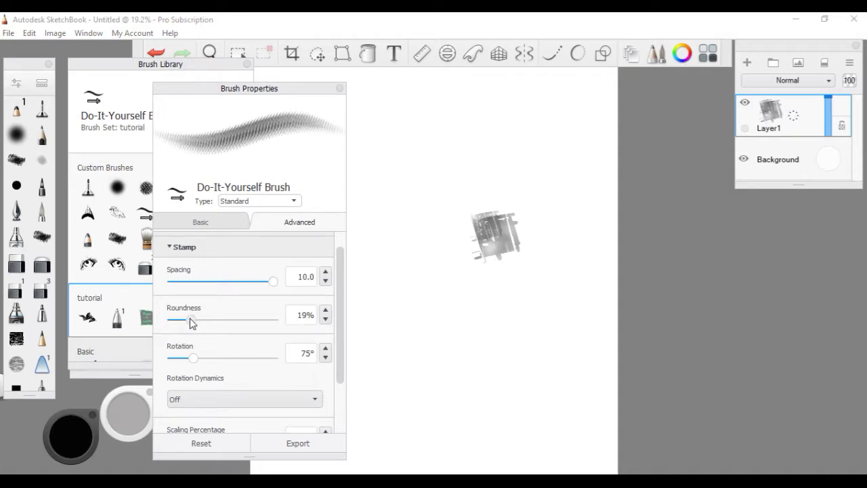
pyautogui.moveTo(192, 323); pyautogui.dragTo(283, 329)
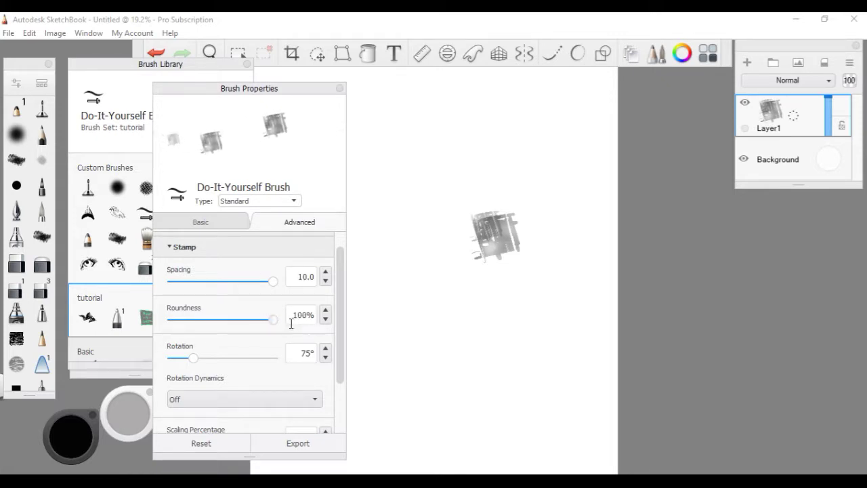
pyautogui.moveTo(276, 323)
pyautogui.mouseDown()
pyautogui.moveTo(248, 327)
pyautogui.moveTo(255, 328)
pyautogui.mouseUp()
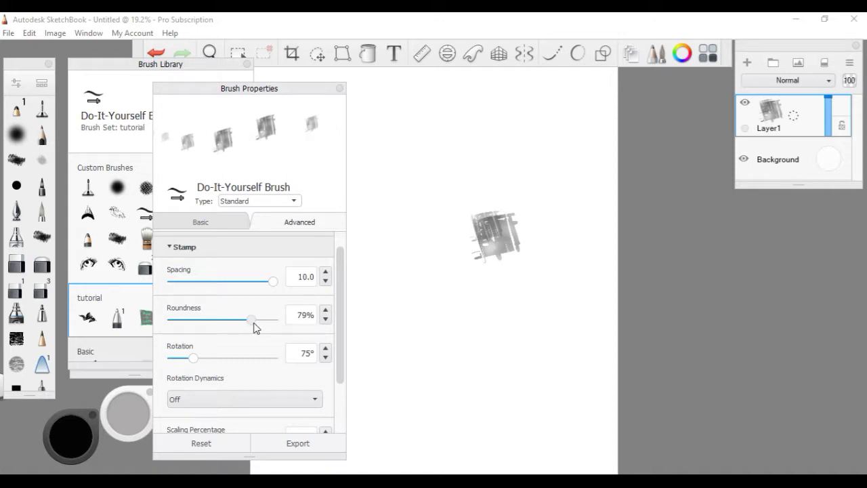
# Step: Set the stamp Spacing to 1.5 and scribble a large dark textured patch over the middle of the canvas
pyautogui.moveTo(275, 281)
pyautogui.mouseDown()
pyautogui.moveTo(197, 296)
pyautogui.moveTo(188, 289)
pyautogui.mouseUp()
pyautogui.moveTo(433, 230)
pyautogui.mouseDown()
pyautogui.moveTo(447, 257)
pyautogui.moveTo(467, 271)
pyautogui.moveTo(437, 325)
pyautogui.moveTo(501, 270)
pyautogui.moveTo(438, 346)
pyautogui.moveTo(454, 190)
pyautogui.moveTo(472, 169)
pyautogui.moveTo(487, 176)
pyautogui.moveTo(474, 203)
pyautogui.moveTo(514, 224)
pyautogui.moveTo(515, 177)
pyautogui.moveTo(488, 156)
pyautogui.moveTo(528, 203)
pyautogui.moveTo(535, 332)
pyautogui.mouseUp()
# Step: Set the stamp Rotation to 169° and the Spacing to 10.0
pyautogui.scroll(-1, 203, 326)
pyautogui.moveTo(193, 320)
pyautogui.mouseDown()
pyautogui.moveTo(228, 329)
pyautogui.moveTo(217, 330)
pyautogui.mouseUp()
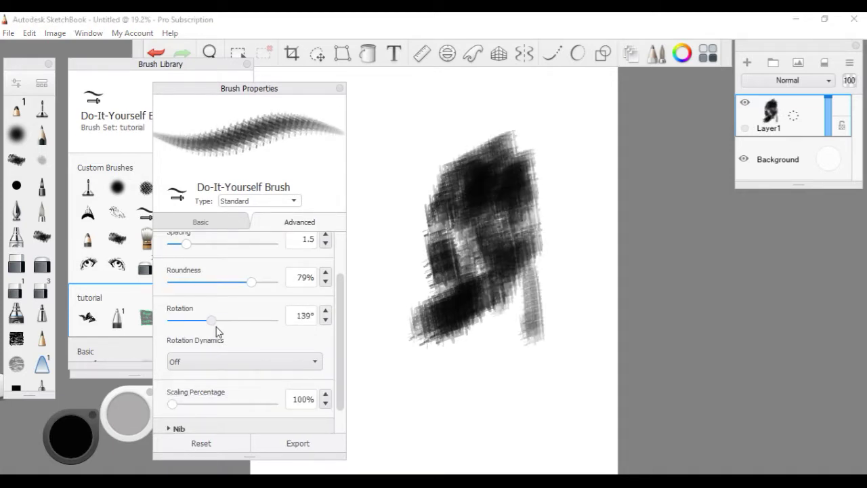
pyautogui.moveTo(186, 243); pyautogui.dragTo(291, 242)
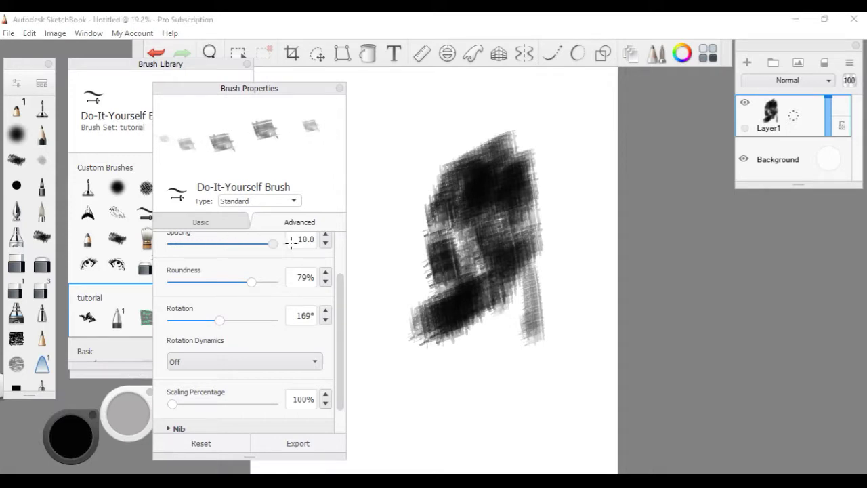
# Step: Set the stamp Rotation to 137° and Spacing to 1.0, and paint several short strokes left of the dark patch
pyautogui.moveTo(222, 323)
pyautogui.mouseDown()
pyautogui.moveTo(278, 321)
pyautogui.moveTo(170, 321)
pyautogui.moveTo(227, 312)
pyautogui.moveTo(211, 319)
pyautogui.mouseUp()
pyautogui.moveTo(275, 241); pyautogui.dragTo(182, 257)
pyautogui.moveTo(387, 152); pyautogui.dragTo(457, 89)
pyautogui.moveTo(383, 178)
pyautogui.mouseDown()
pyautogui.moveTo(373, 192)
pyautogui.moveTo(437, 146)
pyautogui.moveTo(361, 208)
pyautogui.mouseUp()
pyautogui.moveTo(401, 237)
pyautogui.mouseDown()
pyautogui.moveTo(381, 247)
pyautogui.moveTo(437, 269)
pyautogui.mouseUp()
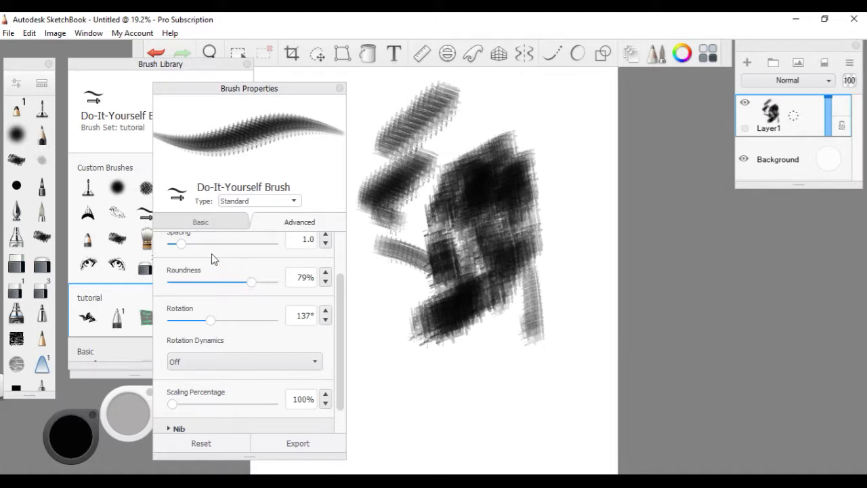
# Step: Set the stamp Spacing to 1.2 and Rotation to 187°, and paint overlapping textured strokes below the dark patch
pyautogui.click(183, 244)
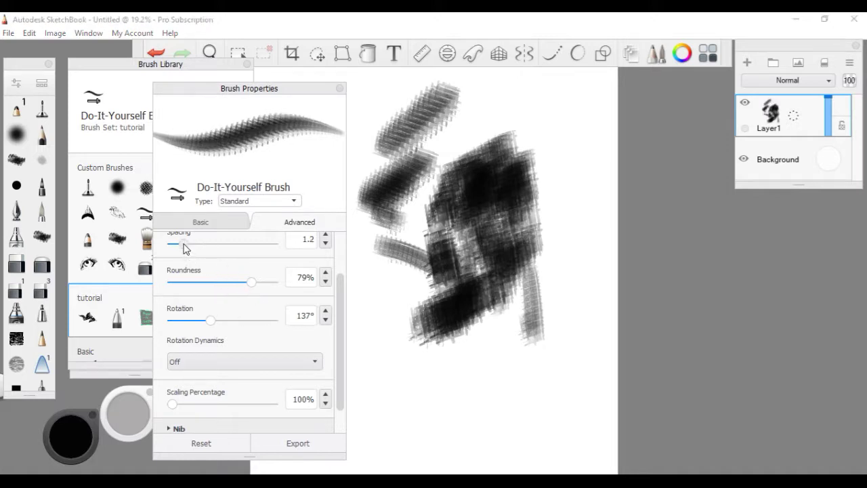
pyautogui.click(213, 319)
pyautogui.moveTo(212, 321); pyautogui.dragTo(223, 318)
pyautogui.moveTo(377, 367)
pyautogui.mouseDown()
pyautogui.moveTo(475, 400)
pyautogui.moveTo(487, 379)
pyautogui.moveTo(514, 420)
pyautogui.mouseUp()
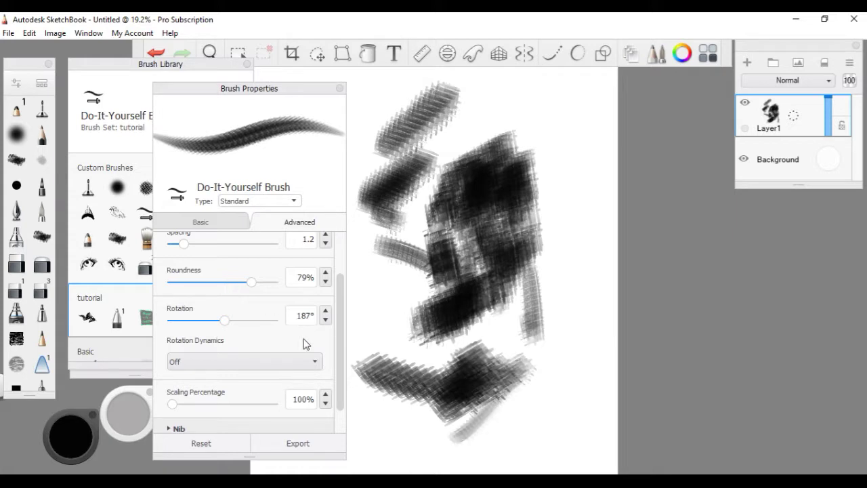
# Step: Keep Rotation Dynamics at Off and paint a broad curving stroke across the lower part of the canvas
pyautogui.scroll(-1, 342, 305)
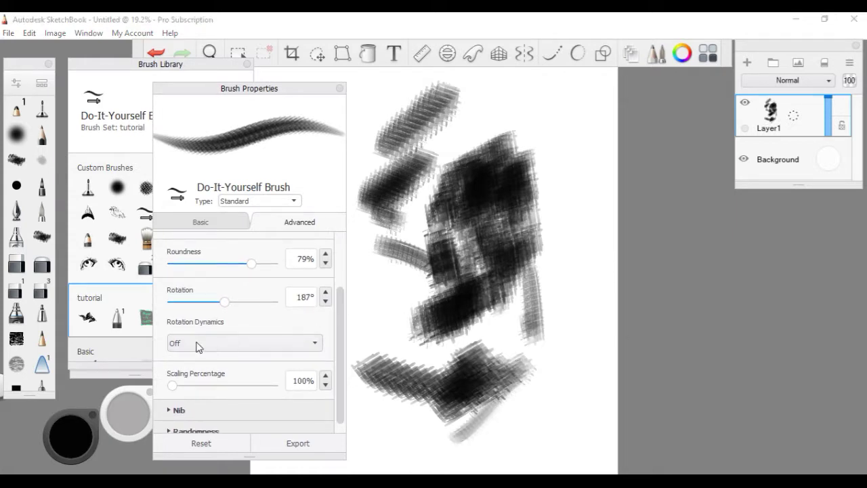
pyautogui.click(273, 344)
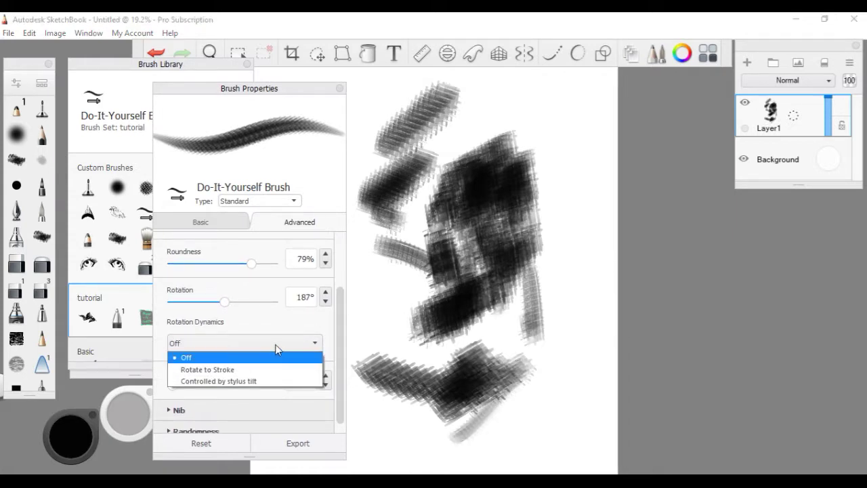
pyautogui.click(304, 353)
pyautogui.moveTo(399, 347)
pyautogui.mouseDown()
pyautogui.moveTo(519, 323)
pyautogui.moveTo(563, 315)
pyautogui.mouseUp()
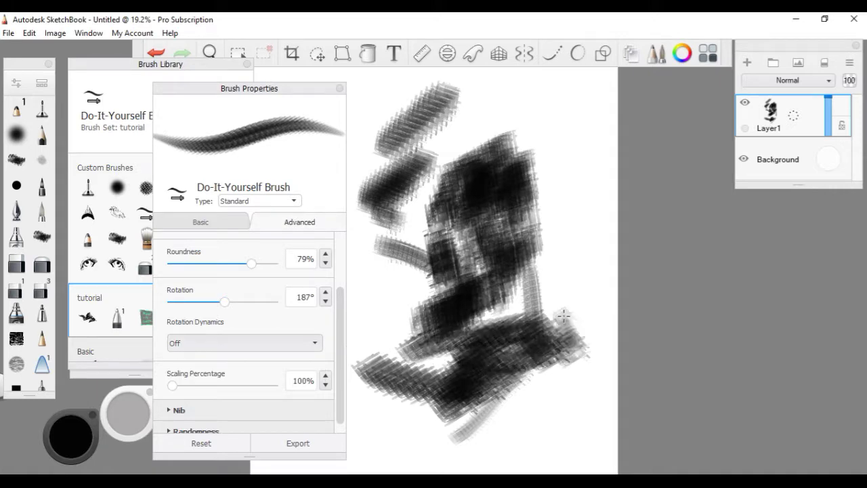
# Step: Set Rotation Dynamics to Rotate to Stroke and paint vertical test strokes above and to the left of the dark patch
pyautogui.click(245, 346)
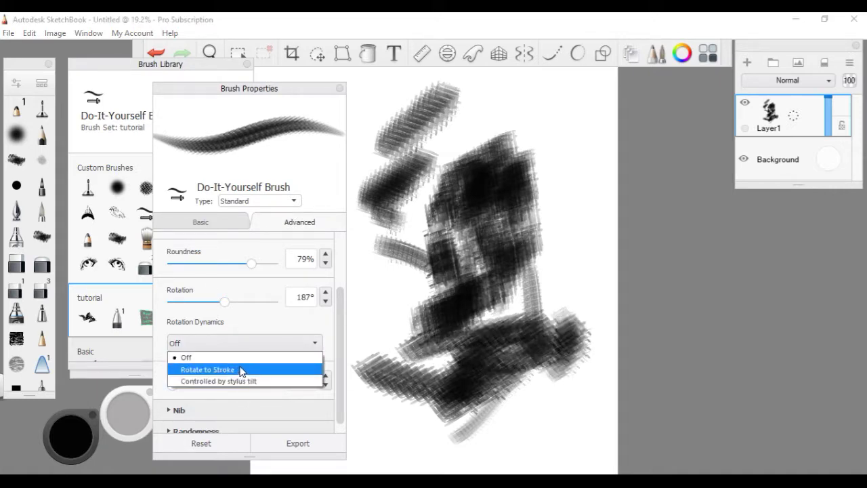
pyautogui.click(241, 370)
pyautogui.moveTo(507, 89); pyautogui.dragTo(512, 135)
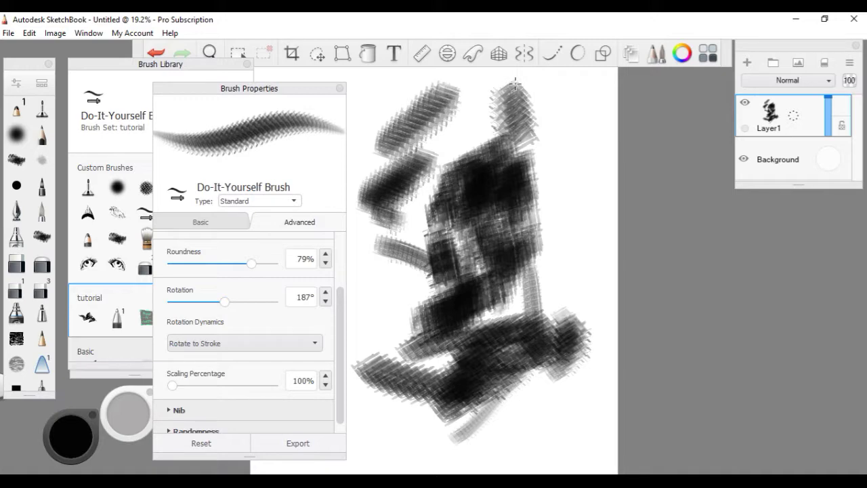
pyautogui.moveTo(514, 83); pyautogui.dragTo(519, 74)
pyautogui.click(367, 305)
pyautogui.moveTo(371, 265); pyautogui.dragTo(372, 264)
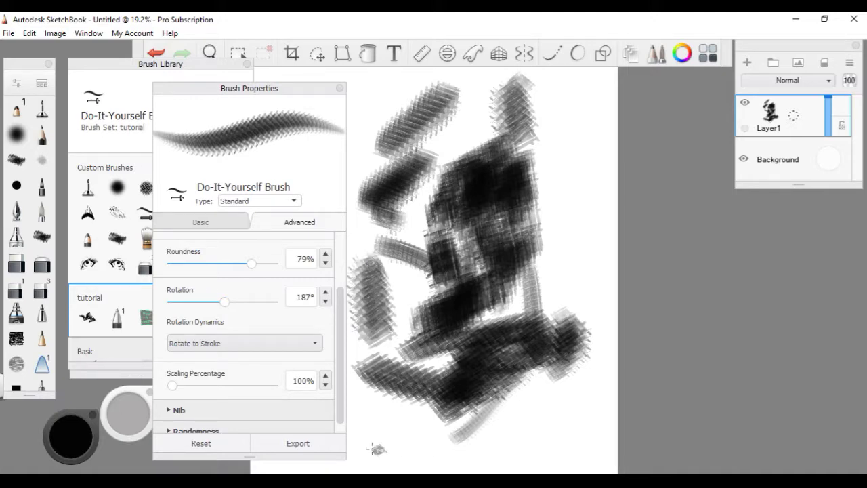
# Step: Paint horizontal and vertical strokes along the edges of the artwork with the stroke-following nib, and clear Layer1
pyautogui.moveTo(366, 442)
pyautogui.mouseDown()
pyautogui.moveTo(569, 398)
pyautogui.moveTo(441, 435)
pyautogui.mouseUp()
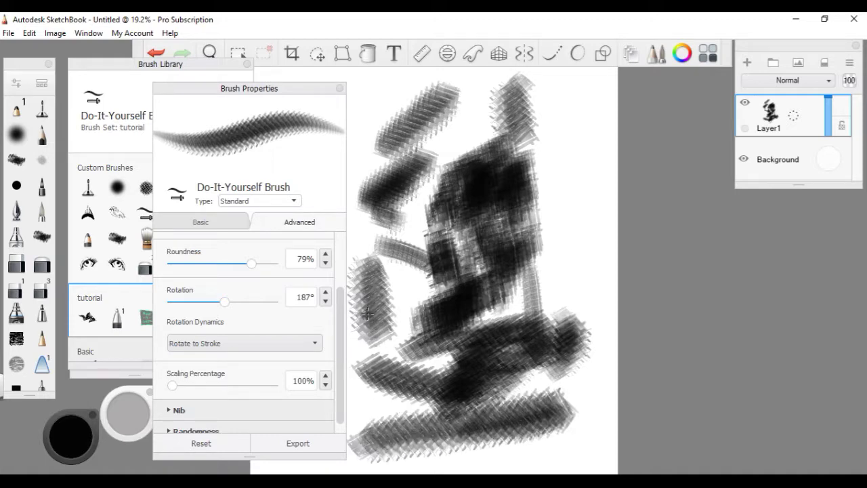
pyautogui.moveTo(372, 252)
pyautogui.mouseDown()
pyautogui.moveTo(368, 444)
pyautogui.moveTo(572, 408)
pyautogui.mouseUp()
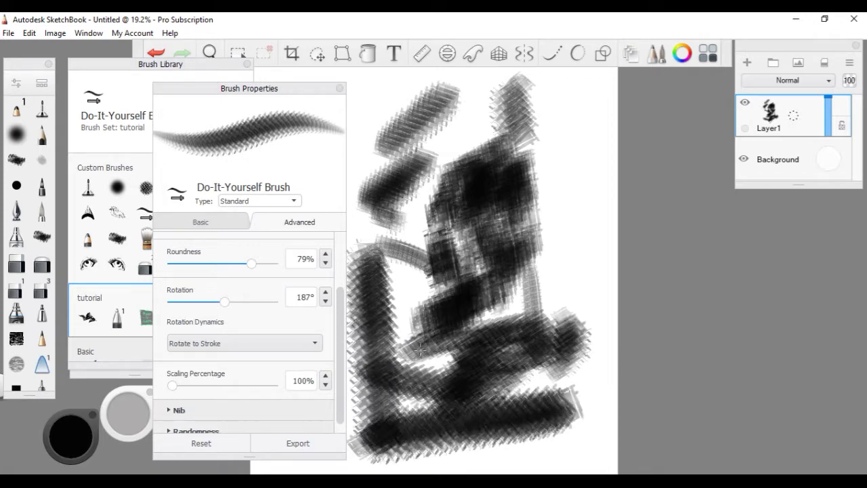
pyautogui.moveTo(540, 225)
pyautogui.mouseDown()
pyautogui.moveTo(574, 226)
pyautogui.moveTo(612, 291)
pyautogui.mouseUp()
pyautogui.click(564, 190)
pyautogui.moveTo(562, 188)
pyautogui.mouseDown()
pyautogui.moveTo(593, 287)
pyautogui.moveTo(545, 290)
pyautogui.moveTo(522, 261)
pyautogui.moveTo(433, 324)
pyautogui.moveTo(454, 314)
pyautogui.moveTo(499, 328)
pyautogui.mouseUp()
pyautogui.press('Delete')
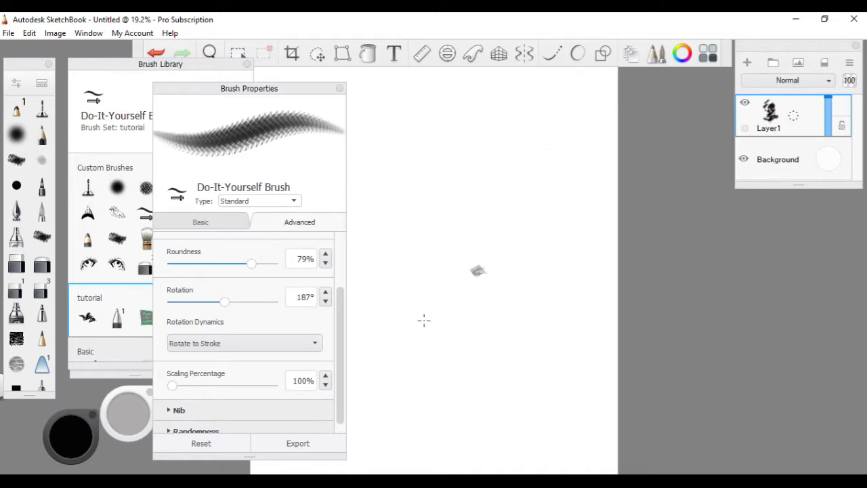
# Step: Set Rotation Dynamics to Controlled by stylus tilt and paint a dense fan of strokes in the middle of the canvas
pyautogui.click(285, 344)
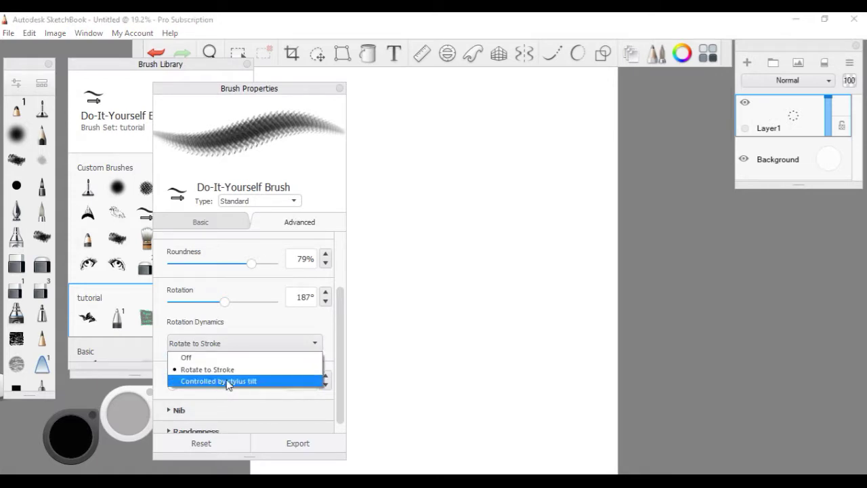
pyautogui.click(228, 381)
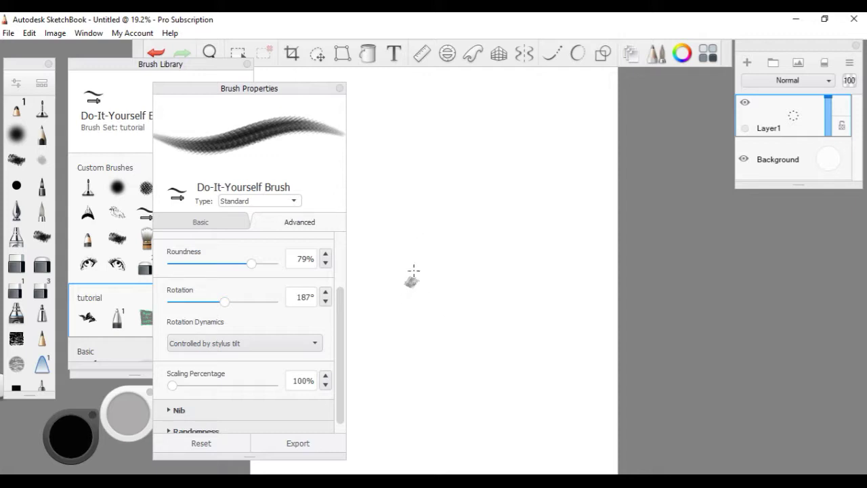
pyautogui.moveTo(441, 260)
pyautogui.mouseDown()
pyautogui.moveTo(447, 254)
pyautogui.moveTo(434, 257)
pyautogui.moveTo(487, 237)
pyautogui.moveTo(422, 226)
pyautogui.moveTo(448, 249)
pyautogui.moveTo(465, 204)
pyautogui.moveTo(427, 203)
pyautogui.moveTo(508, 220)
pyautogui.moveTo(447, 273)
pyautogui.moveTo(393, 271)
pyautogui.moveTo(501, 266)
pyautogui.moveTo(529, 254)
pyautogui.moveTo(467, 224)
pyautogui.moveTo(444, 234)
pyautogui.moveTo(449, 257)
pyautogui.moveTo(413, 225)
pyautogui.moveTo(380, 274)
pyautogui.moveTo(495, 288)
pyautogui.moveTo(414, 301)
pyautogui.moveTo(379, 318)
pyautogui.mouseUp()
# Step: Test the stamp Scaling Percentage at 795% and at a lower value, painting wide crosshatched patches around the dark fan with each
pyautogui.scroll(-1, 178, 379)
pyautogui.moveTo(178, 379); pyautogui.dragTo(266, 376)
pyautogui.moveTo(365, 406)
pyautogui.mouseDown()
pyautogui.moveTo(514, 318)
pyautogui.moveTo(433, 433)
pyautogui.moveTo(418, 147)
pyautogui.moveTo(447, 200)
pyautogui.moveTo(406, 183)
pyautogui.mouseUp()
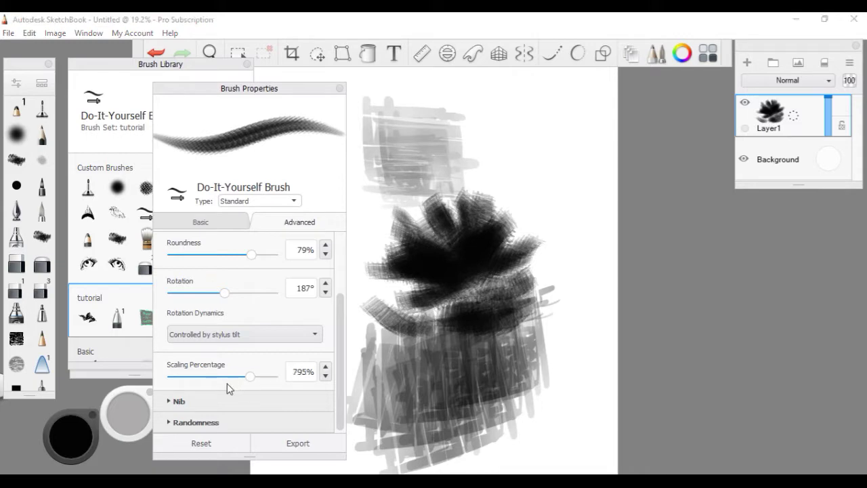
pyautogui.moveTo(234, 383); pyautogui.dragTo(218, 383)
pyautogui.moveTo(480, 179)
pyautogui.mouseDown()
pyautogui.moveTo(503, 162)
pyautogui.moveTo(555, 284)
pyautogui.mouseUp()
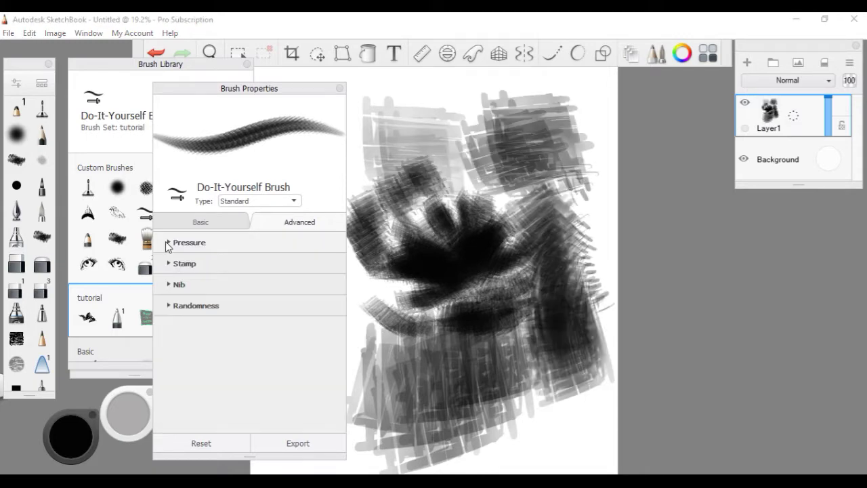
# Step: Review the brush's Pressure settings for size, opacity and flow, and collapse them
pyautogui.click(167, 242)
pyautogui.moveTo(343, 271)
pyautogui.mouseDown()
pyautogui.moveTo(342, 323)
pyautogui.moveTo(347, 246)
pyautogui.mouseUp()
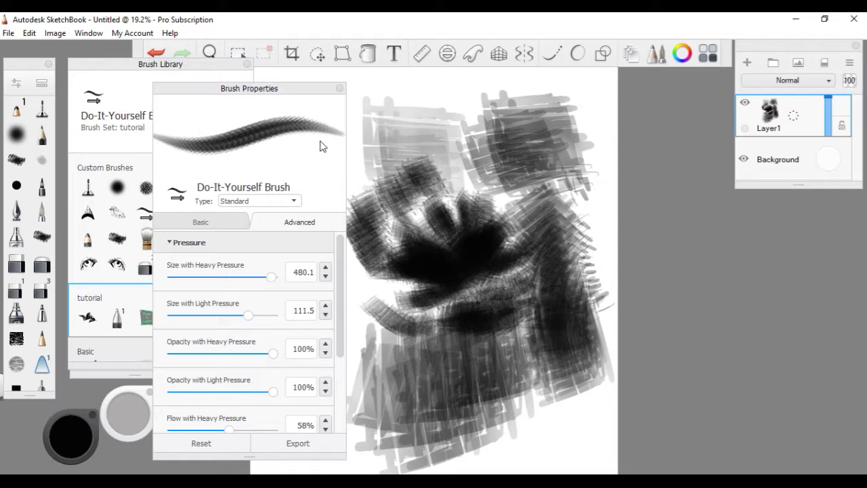
pyautogui.click(174, 245)
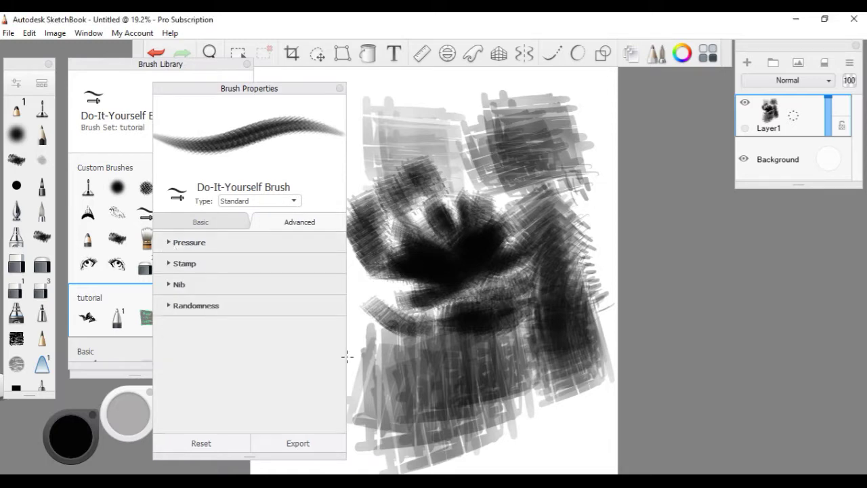
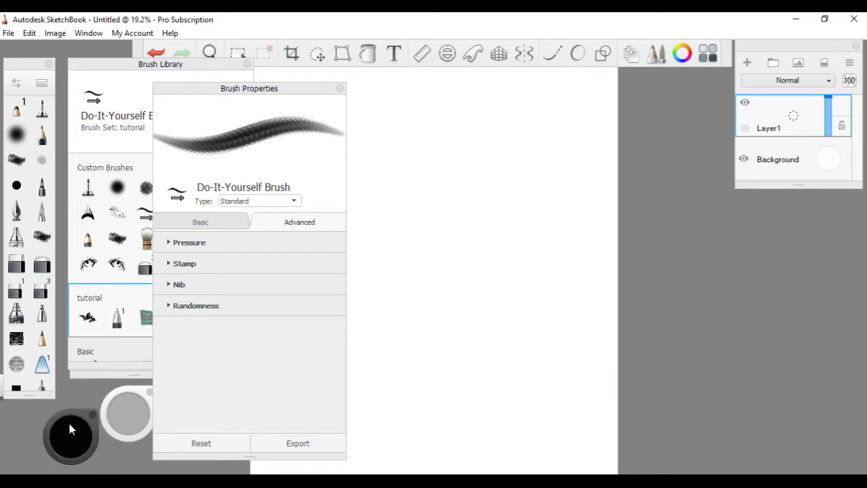
# Step: Set the brush color to orange-red and paint a dense diagonal patch in the middle of the blank canvas
pyautogui.click(80, 438)
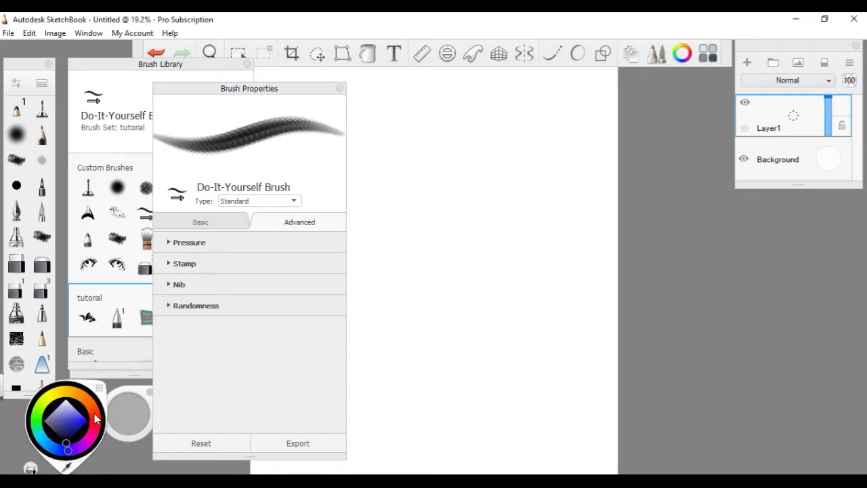
pyautogui.click(95, 418)
pyautogui.moveTo(468, 291)
pyautogui.mouseDown()
pyautogui.moveTo(438, 320)
pyautogui.moveTo(409, 320)
pyautogui.mouseUp()
# Step: Paint a yellow-green diagonal band above the orange-red patch and a blue band below it, changing the brush color for each
pyautogui.click(76, 446)
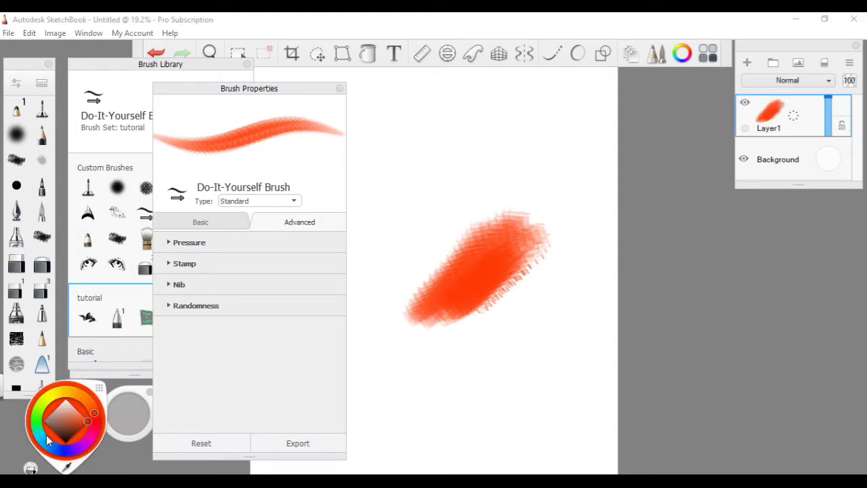
pyautogui.moveTo(37, 428); pyautogui.dragTo(43, 402)
pyautogui.moveTo(416, 246)
pyautogui.mouseDown()
pyautogui.moveTo(375, 305)
pyautogui.moveTo(451, 242)
pyautogui.moveTo(413, 284)
pyautogui.mouseUp()
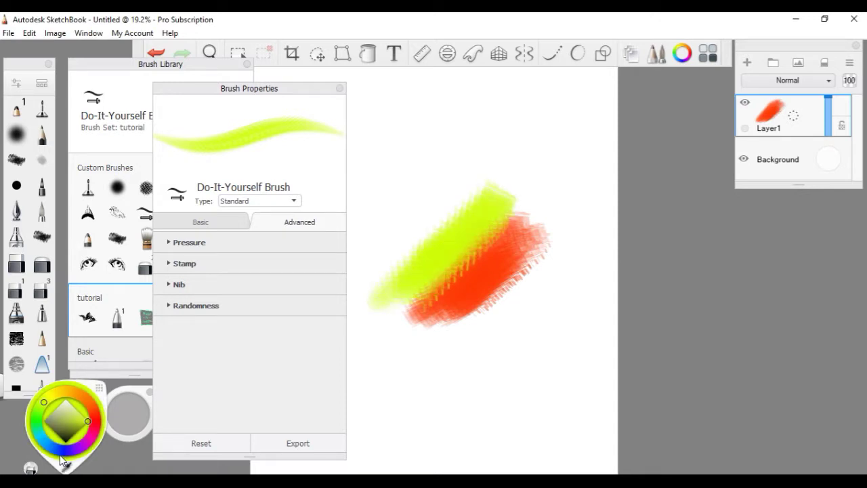
pyautogui.click(54, 447)
pyautogui.moveTo(437, 329)
pyautogui.mouseDown()
pyautogui.moveTo(422, 333)
pyautogui.moveTo(535, 271)
pyautogui.moveTo(412, 359)
pyautogui.mouseUp()
pyautogui.click(393, 200)
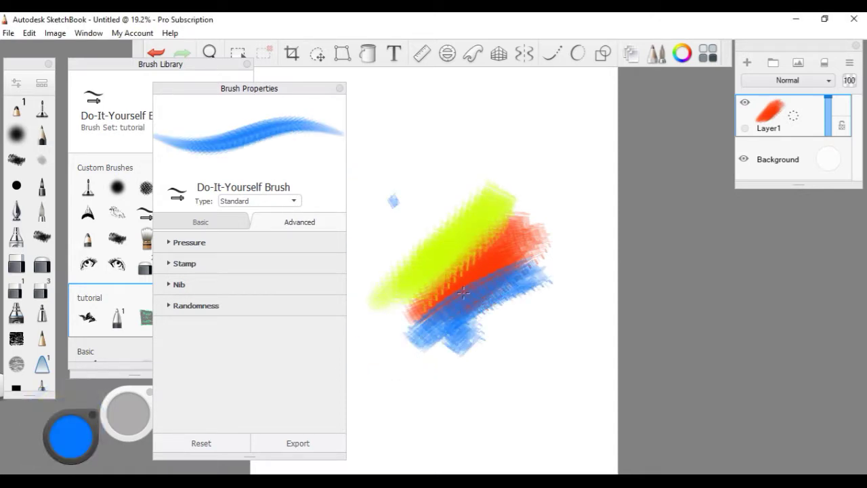
# Step: Sample mauve and light orange-red from the overlapping strokes and paint a patch of each beside the upper end of the bands
pyautogui.keyDown('alt'); pyautogui.click(487, 256); pyautogui.keyUp('alt')
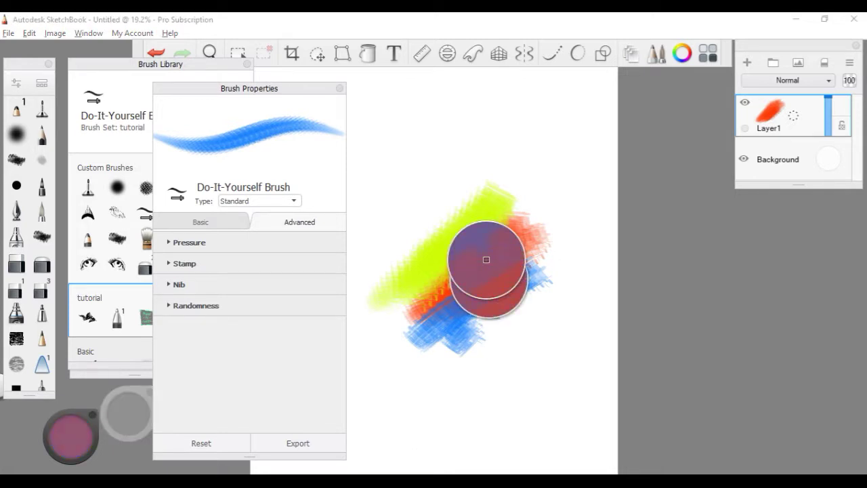
pyautogui.moveTo(514, 260)
pyautogui.mouseDown()
pyautogui.moveTo(556, 258)
pyautogui.moveTo(535, 291)
pyautogui.mouseUp()
pyautogui.keyDown('alt'); pyautogui.click(537, 228); pyautogui.keyUp('alt')
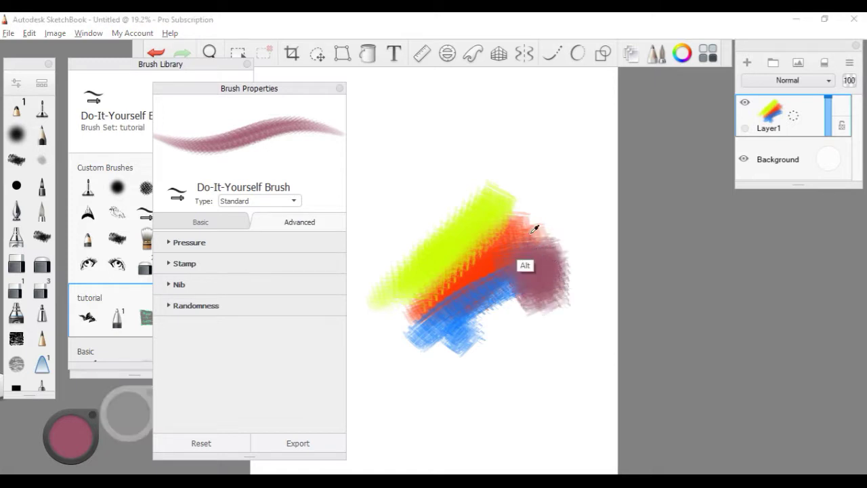
pyautogui.moveTo(539, 227)
pyautogui.mouseDown()
pyautogui.moveTo(536, 202)
pyautogui.moveTo(565, 211)
pyautogui.mouseUp()
# Step: Sample blended tones around the yellow-green band's upper end and paint soft yellow-green and ochre patches there
pyautogui.keyDown('alt'); pyautogui.click(493, 196); pyautogui.keyUp('alt')
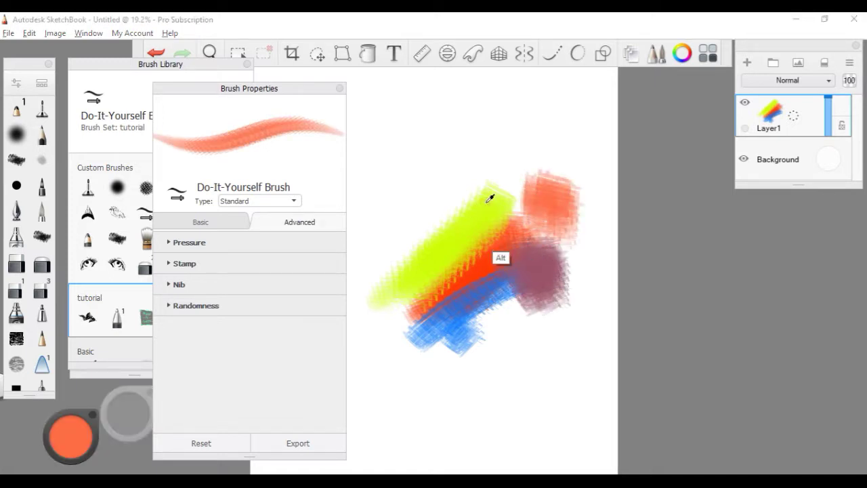
pyautogui.moveTo(500, 200)
pyautogui.mouseDown()
pyautogui.moveTo(504, 188)
pyautogui.moveTo(489, 184)
pyautogui.moveTo(467, 200)
pyautogui.moveTo(504, 207)
pyautogui.moveTo(496, 202)
pyautogui.mouseUp()
pyautogui.keyDown('alt'); pyautogui.click(493, 197); pyautogui.keyUp('alt')
pyautogui.keyDown('alt'); pyautogui.click(504, 187); pyautogui.keyUp('alt')
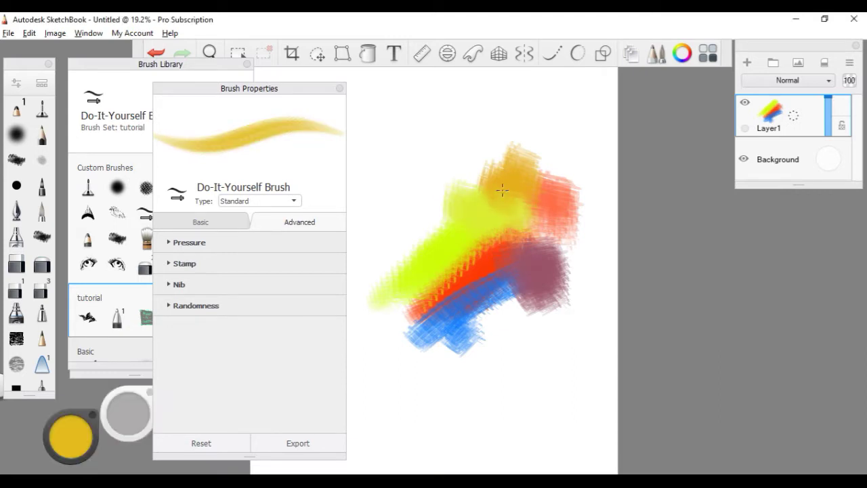
# Step: Sample the mixed reds from the canvas and blend the orange-red, mauve and blue areas into one wide red patch
pyautogui.keyDown('alt'); pyautogui.click(498, 215); pyautogui.keyUp('alt')
pyautogui.moveTo(505, 231)
pyautogui.mouseDown()
pyautogui.moveTo(520, 261)
pyautogui.moveTo(487, 263)
pyautogui.moveTo(521, 264)
pyautogui.moveTo(519, 277)
pyautogui.mouseUp()
pyautogui.keyDown('alt'); pyautogui.click(486, 263); pyautogui.keyUp('alt')
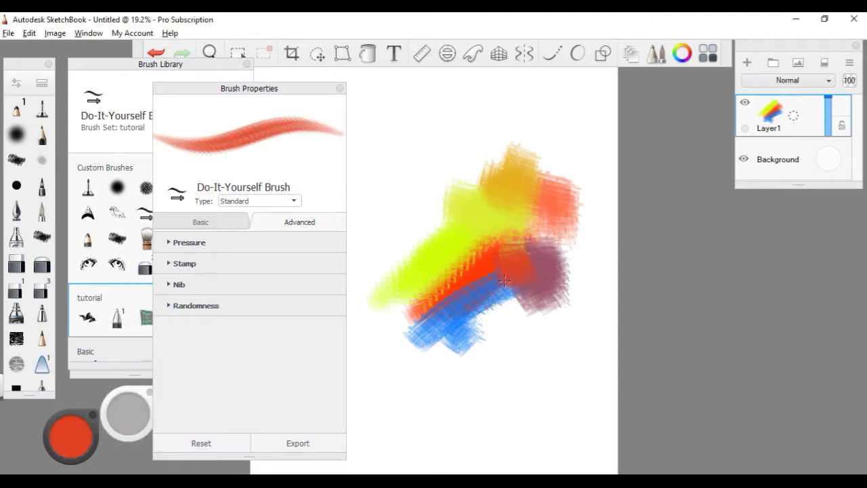
pyautogui.keyDown('alt'); pyautogui.click(497, 282); pyautogui.keyUp('alt')
pyautogui.keyDown('alt'); pyautogui.click(525, 299); pyautogui.keyUp('alt')
pyautogui.moveTo(568, 282)
pyautogui.mouseDown()
pyautogui.moveTo(515, 311)
pyautogui.moveTo(496, 305)
pyautogui.moveTo(474, 251)
pyautogui.moveTo(474, 260)
pyautogui.moveTo(514, 244)
pyautogui.moveTo(507, 284)
pyautogui.mouseUp()
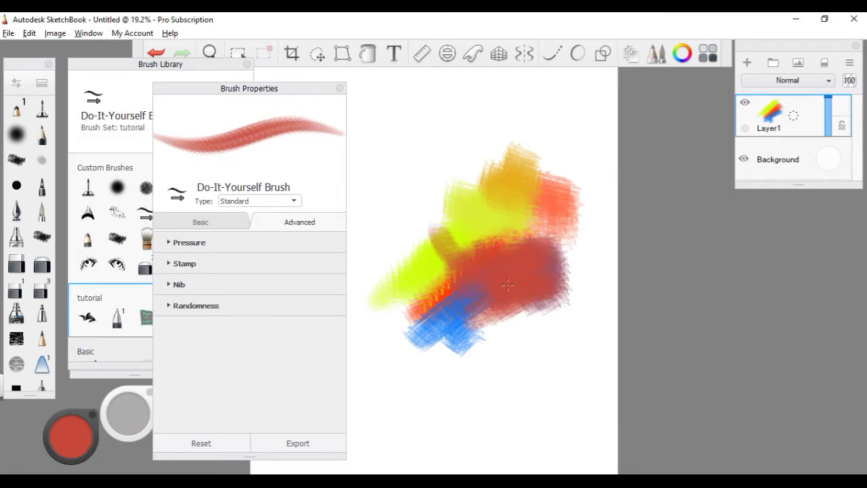
# Step: Sample an orange-brown mix and blend it over the boundaries of the yellow-green, red and blue areas
pyautogui.keyDown('alt'); pyautogui.click(448, 256); pyautogui.keyUp('alt')
pyautogui.moveTo(471, 271)
pyautogui.mouseDown()
pyautogui.moveTo(453, 252)
pyautogui.moveTo(477, 274)
pyautogui.moveTo(441, 298)
pyautogui.moveTo(497, 270)
pyautogui.moveTo(451, 298)
pyautogui.moveTo(468, 257)
pyautogui.mouseUp()
pyautogui.keyDown('alt'); pyautogui.click(496, 271); pyautogui.keyUp('alt')
pyautogui.click(389, 341)
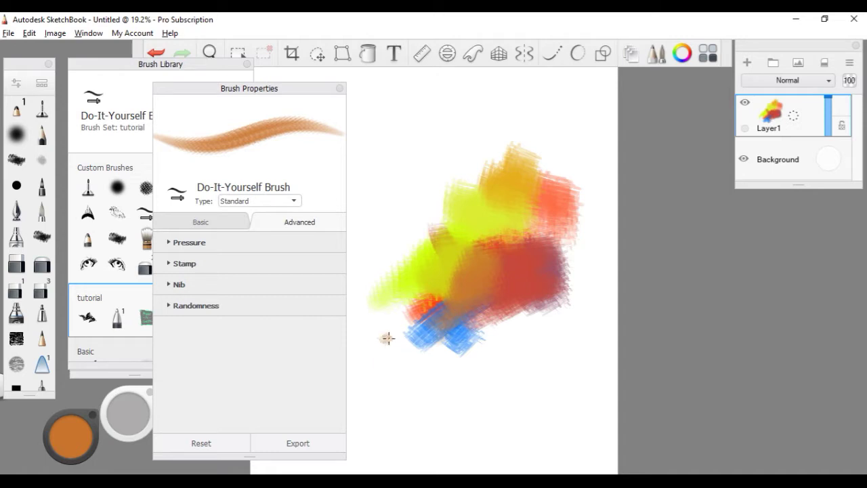
pyautogui.click(360, 292)
pyautogui.moveTo(482, 210)
pyautogui.mouseDown()
pyautogui.moveTo(468, 237)
pyautogui.moveTo(516, 221)
pyautogui.moveTo(432, 264)
pyautogui.mouseUp()
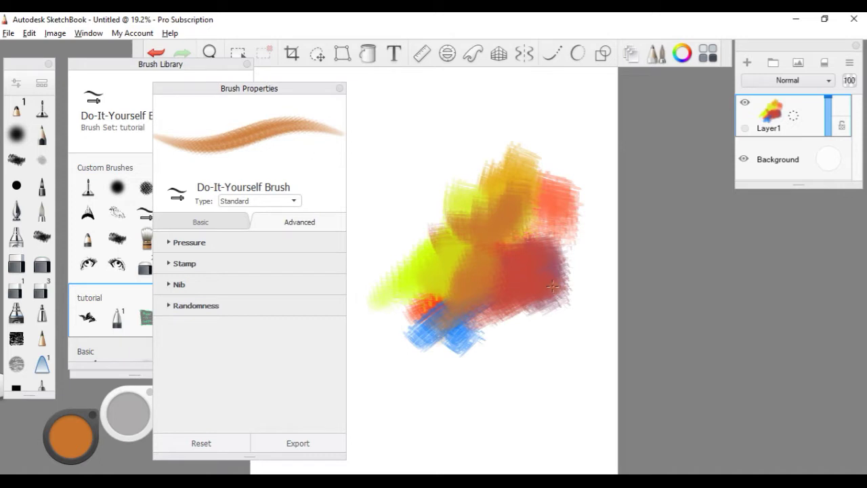
pyautogui.moveTo(451, 248); pyautogui.dragTo(396, 318)
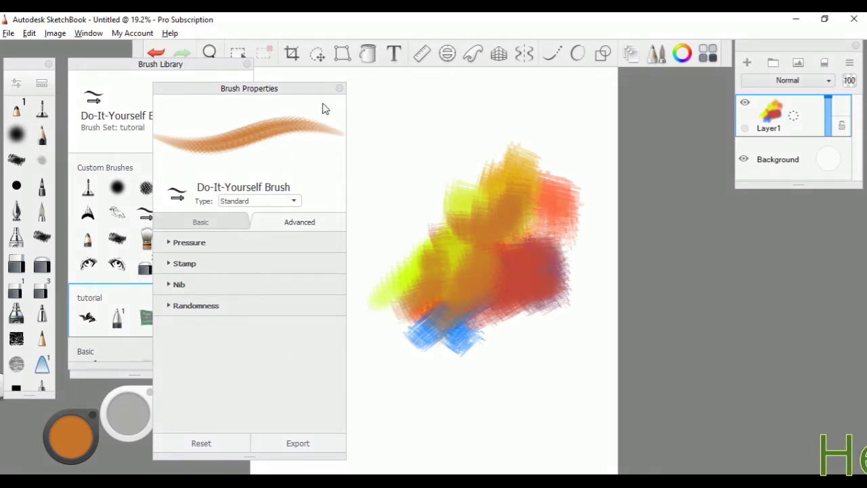
# Step: Use the brush's own shape as the icon of the Do-It-Yourself brush in the tutorial set and close its properties
pyautogui.click(339, 88)
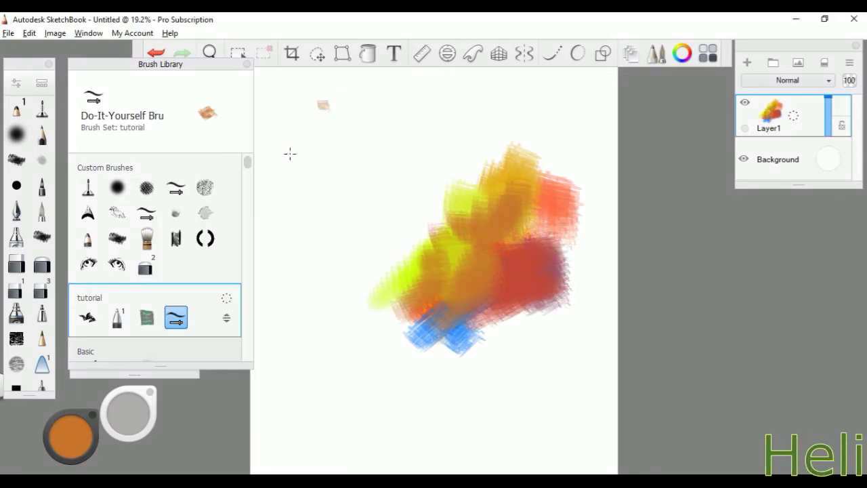
pyautogui.doubleClick(176, 321)
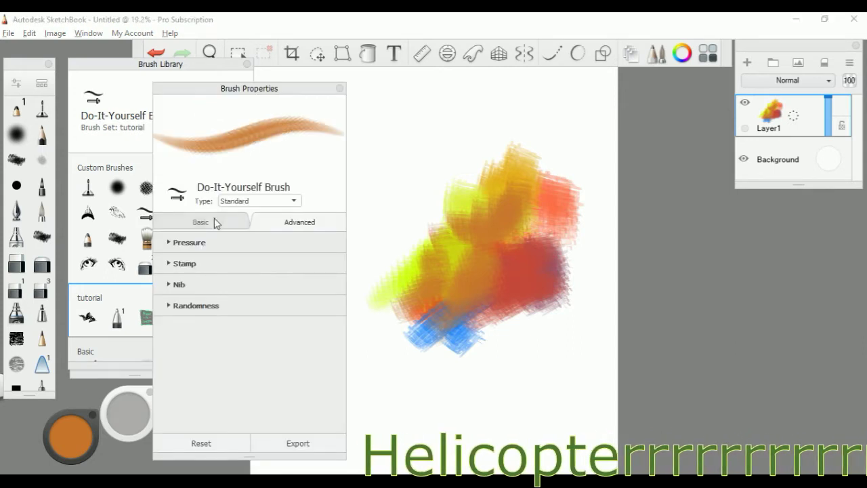
pyautogui.click(178, 197)
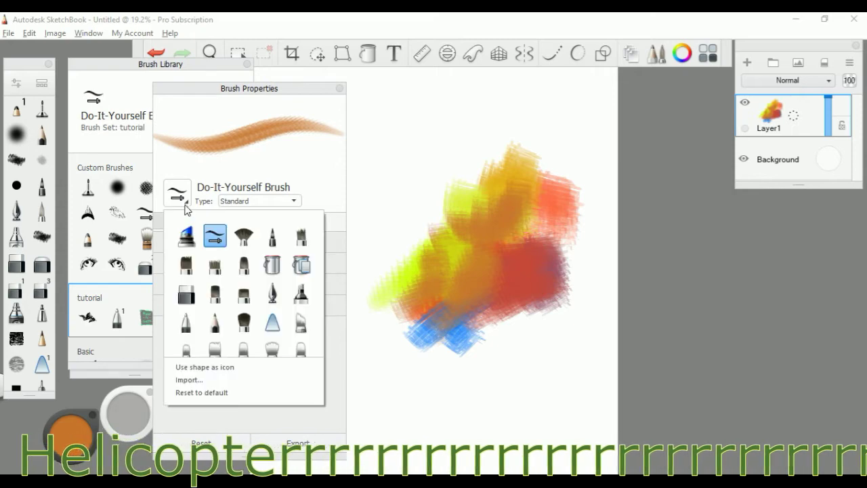
pyautogui.scroll(2, 273, 252)
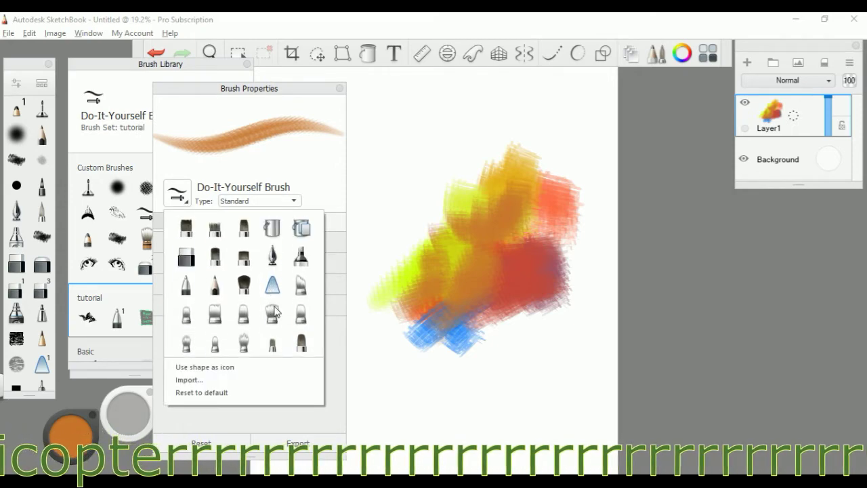
pyautogui.click(248, 371)
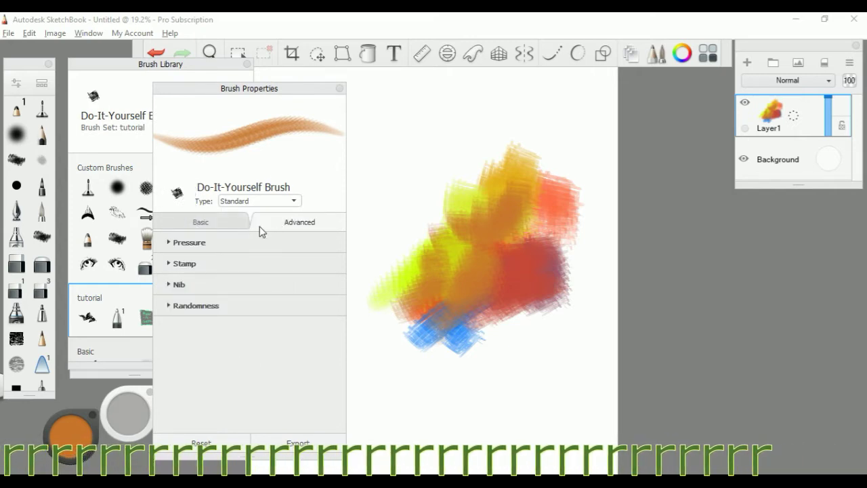
pyautogui.click(339, 88)
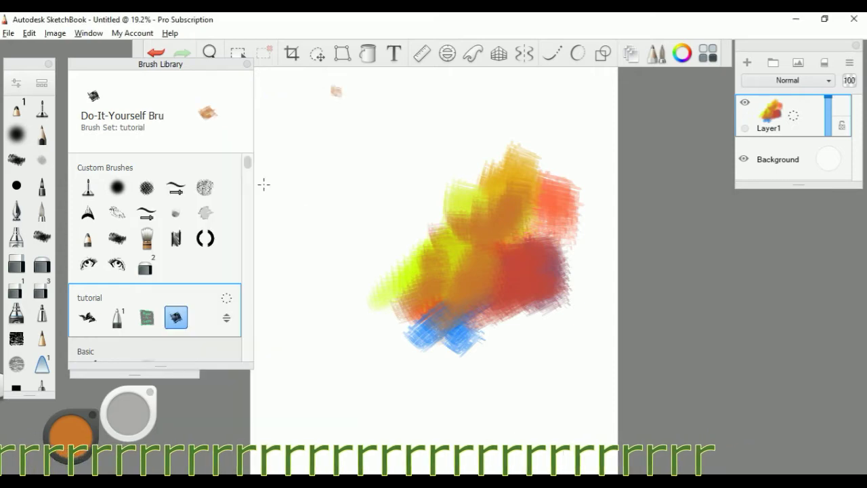
# Step: Test the brush with its Type set to Eraser by erasing patches in the middle of the painting, and restore the Standard type
pyautogui.doubleClick(180, 323)
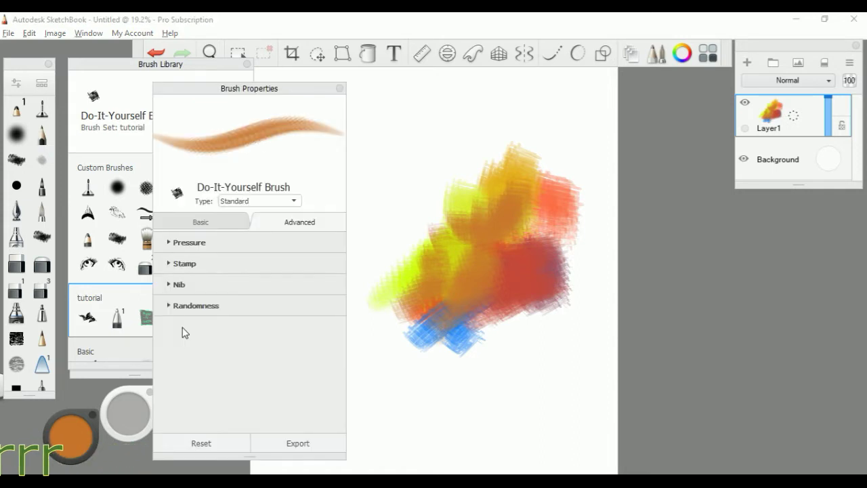
pyautogui.click(268, 201)
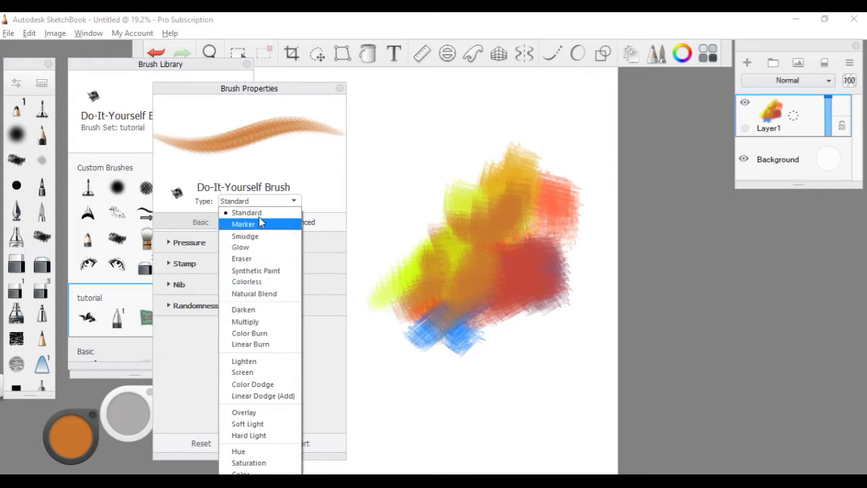
pyautogui.press('Escape')
pyautogui.press('e')
pyautogui.moveTo(433, 256)
pyautogui.mouseDown()
pyautogui.moveTo(494, 285)
pyautogui.moveTo(522, 203)
pyautogui.moveTo(498, 245)
pyautogui.mouseUp()
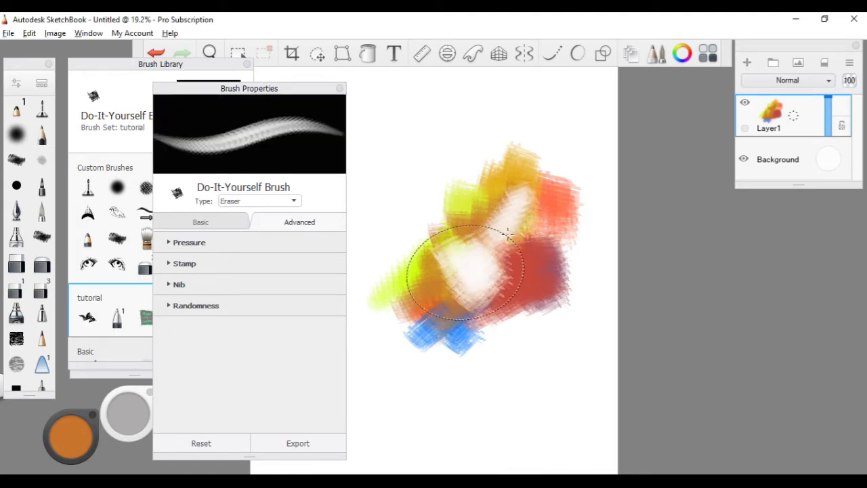
pyautogui.click(283, 201)
pyautogui.click(267, 210)
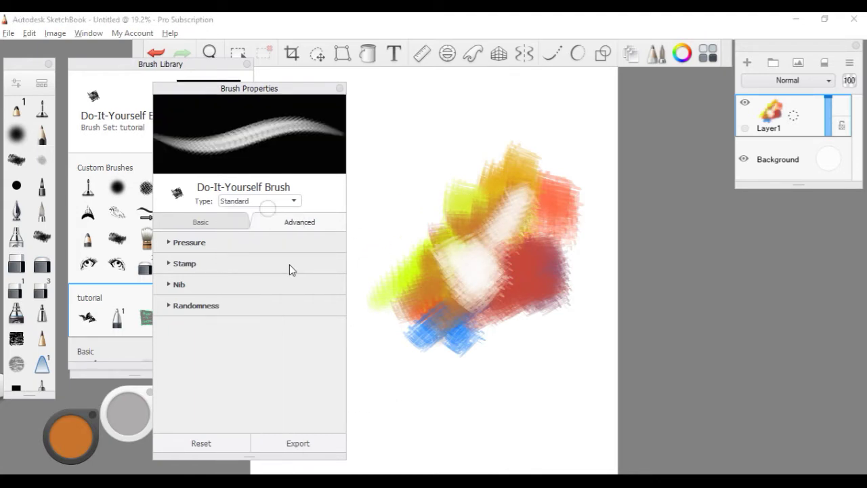
# Step: Set the brush Type to Color Dodge and paint bright diagonal strokes over the painting with a sampled yellow-green
pyautogui.click(265, 202)
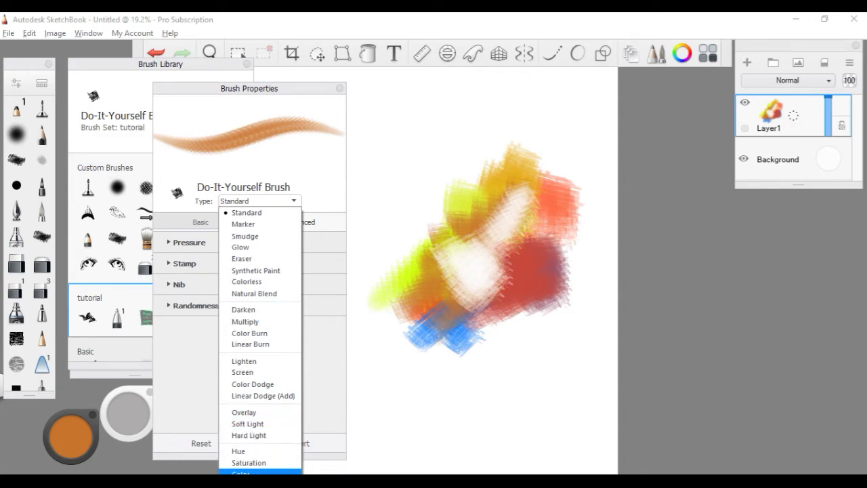
pyautogui.click(279, 386)
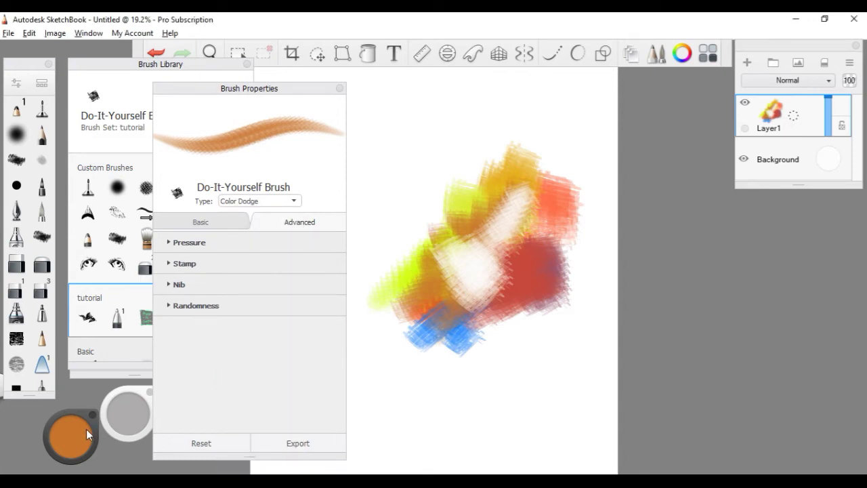
pyautogui.keyDown('alt'); pyautogui.click(478, 198); pyautogui.keyUp('alt')
pyautogui.moveTo(484, 326)
pyautogui.mouseDown()
pyautogui.moveTo(558, 251)
pyautogui.moveTo(562, 243)
pyautogui.moveTo(494, 312)
pyautogui.moveTo(550, 231)
pyautogui.moveTo(558, 196)
pyautogui.moveTo(453, 222)
pyautogui.moveTo(429, 245)
pyautogui.moveTo(487, 207)
pyautogui.moveTo(421, 256)
pyautogui.moveTo(374, 307)
pyautogui.moveTo(398, 274)
pyautogui.moveTo(372, 310)
pyautogui.moveTo(448, 333)
pyautogui.mouseUp()
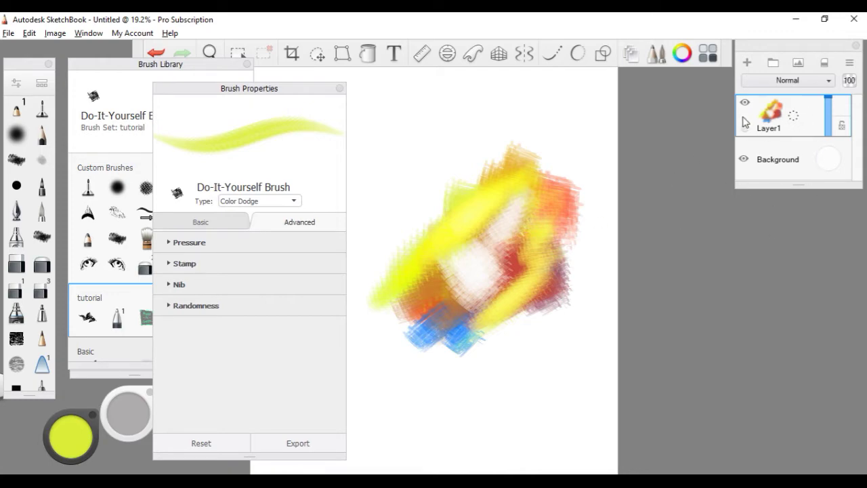
pyautogui.moveTo(506, 325)
pyautogui.mouseDown()
pyautogui.moveTo(506, 346)
pyautogui.moveTo(536, 363)
pyautogui.mouseUp()
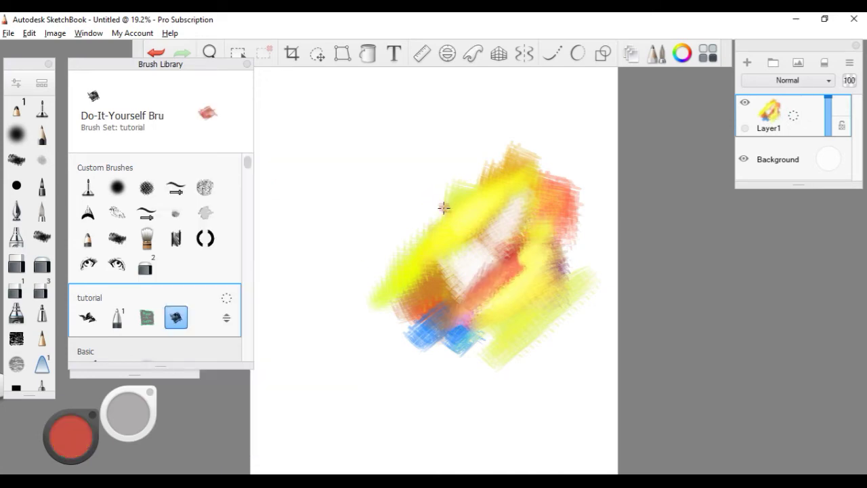
# Step: Paint a red diagonal band along the painting's upper-left edge with a short stroke down from its lower end
pyautogui.moveTo(445, 203)
pyautogui.mouseDown()
pyautogui.moveTo(487, 162)
pyautogui.moveTo(406, 258)
pyautogui.moveTo(454, 204)
pyautogui.moveTo(390, 247)
pyautogui.moveTo(406, 259)
pyautogui.moveTo(482, 185)
pyautogui.mouseUp()
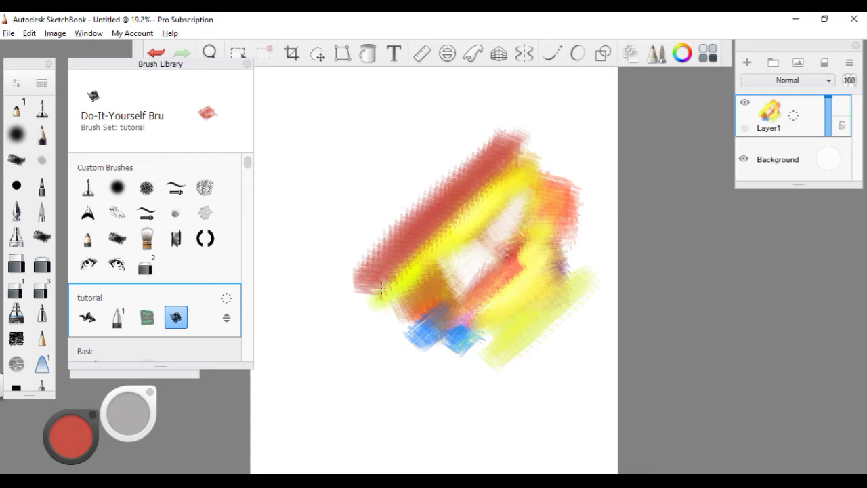
pyautogui.moveTo(388, 280); pyautogui.dragTo(392, 335)
pyautogui.click(423, 439)
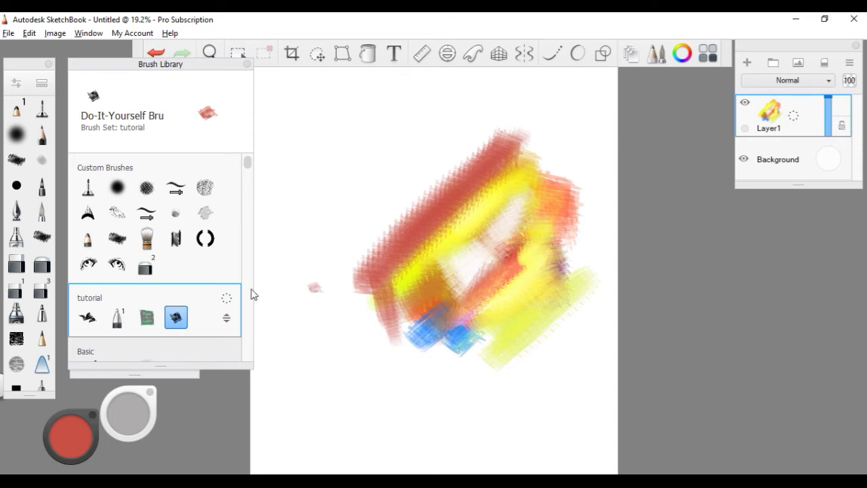
# Step: Stamp red eyes above, beside and inside the painting with the two custom eye brushes
pyautogui.click(119, 267)
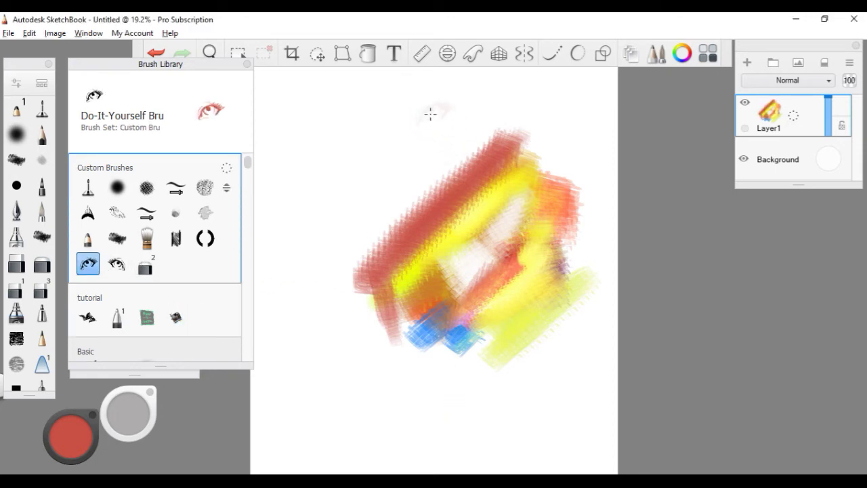
pyautogui.click(431, 116)
pyautogui.click(117, 265)
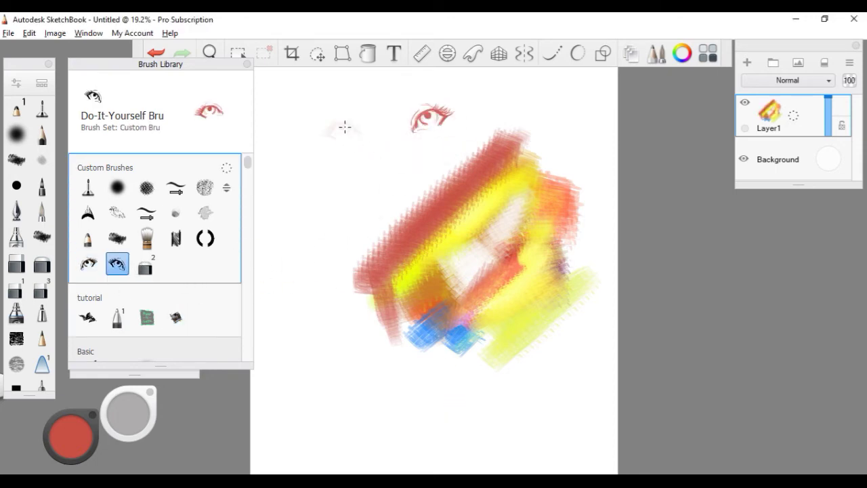
pyautogui.click(363, 128)
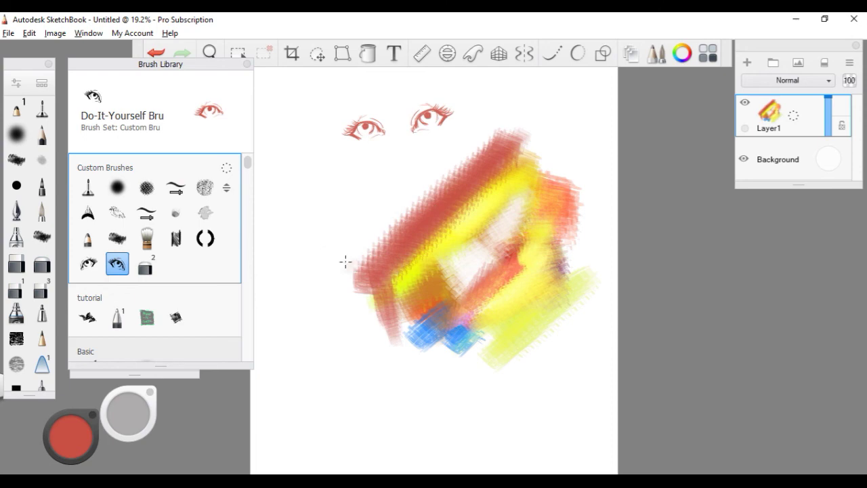
pyautogui.moveTo(356, 252); pyautogui.dragTo(405, 215)
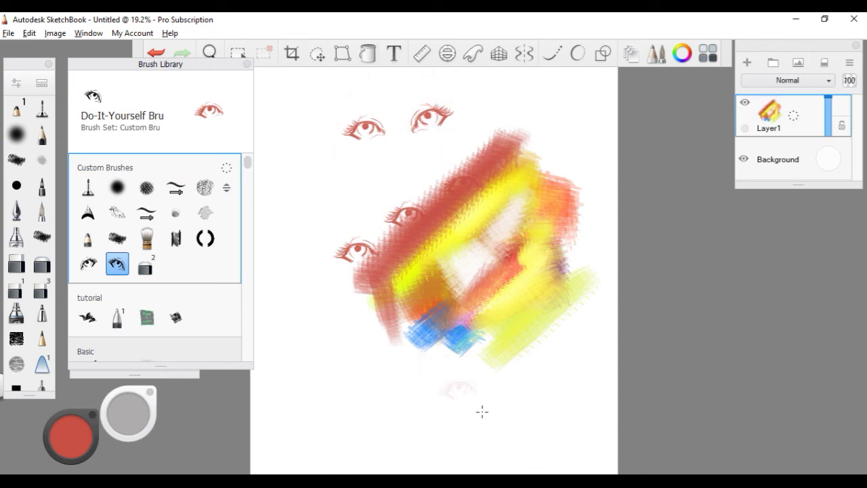
pyautogui.click(465, 270)
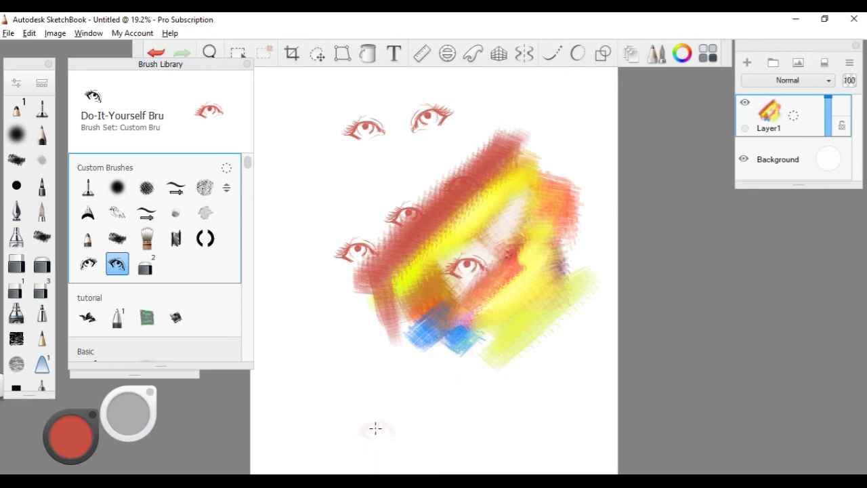